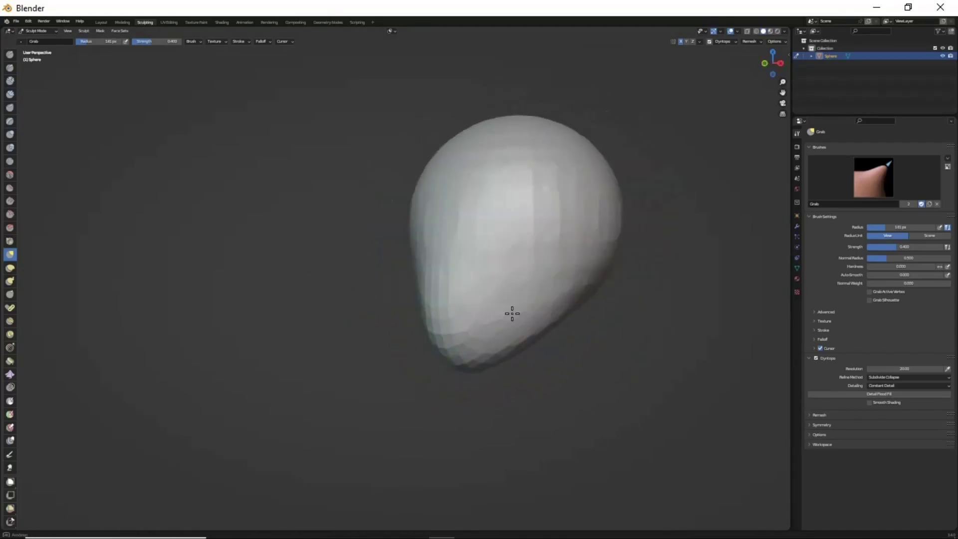
# Step: Pull a jaw lobe out of the sphere's lower side with the Grab brush
pyautogui.moveTo(512, 314); pyautogui.dragTo(515, 297, button='middle')
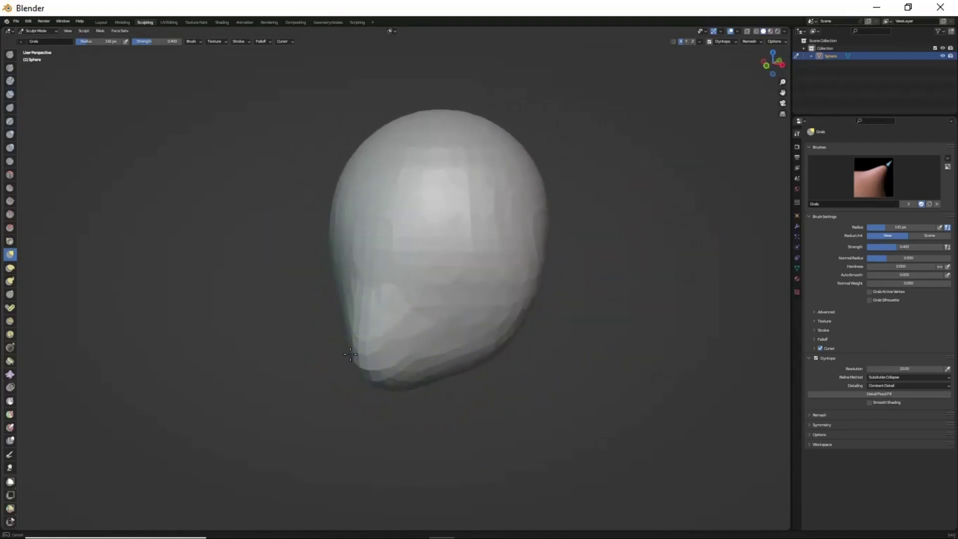
pyautogui.moveTo(350, 354)
pyautogui.mouseDown(button='middle')
pyautogui.moveTo(487, 319)
pyautogui.moveTo(519, 331)
pyautogui.mouseUp(button='middle')
pyautogui.press('m')
pyautogui.press('g')
pyautogui.moveTo(492, 342); pyautogui.dragTo(439, 319)
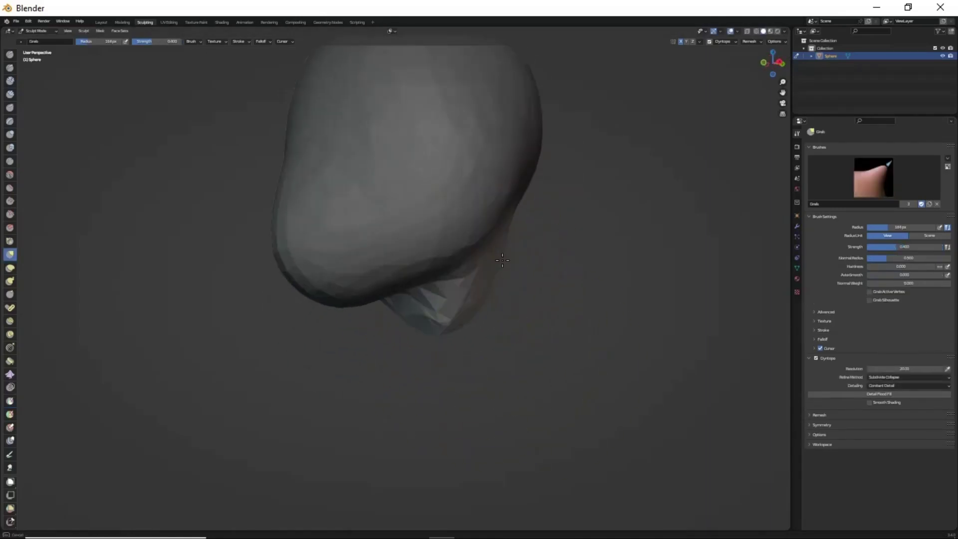
pyautogui.moveTo(439, 319)
pyautogui.mouseDown(button='middle')
pyautogui.moveTo(444, 332)
pyautogui.moveTo(523, 293)
pyautogui.moveTo(539, 353)
pyautogui.moveTo(582, 251)
pyautogui.mouseUp(button='middle')
# Step: Build up volume on the lower head, brow and cheeks with the Draw brush
pyautogui.press('x')
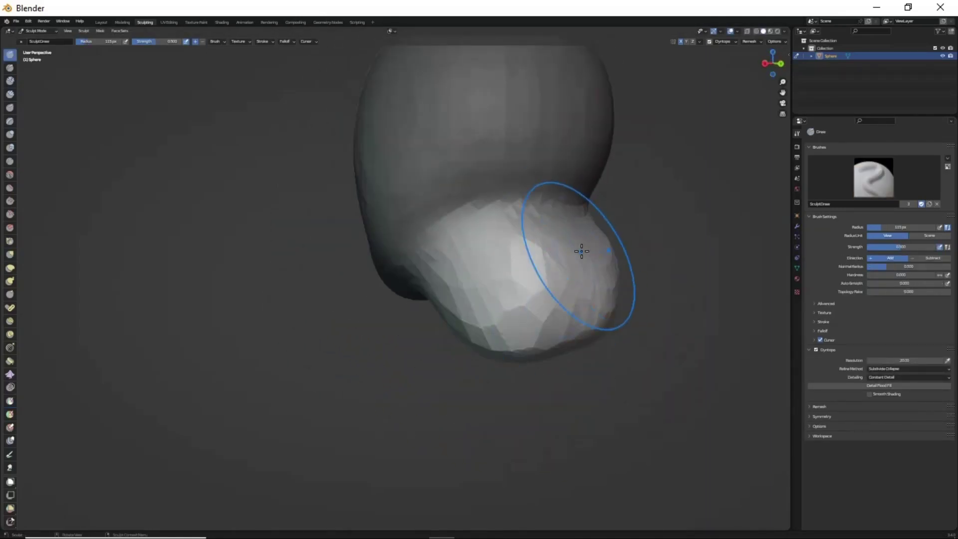
pyautogui.moveTo(516, 316)
pyautogui.mouseDown(button='middle')
pyautogui.moveTo(539, 207)
pyautogui.moveTo(627, 301)
pyautogui.moveTo(520, 235)
pyautogui.moveTo(504, 127)
pyautogui.moveTo(541, 136)
pyautogui.moveTo(458, 174)
pyautogui.moveTo(436, 261)
pyautogui.moveTo(468, 297)
pyautogui.moveTo(323, 345)
pyautogui.moveTo(419, 188)
pyautogui.moveTo(473, 220)
pyautogui.moveTo(513, 293)
pyautogui.moveTo(501, 281)
pyautogui.mouseUp(button='middle')
pyautogui.press('g')
pyautogui.press('x')
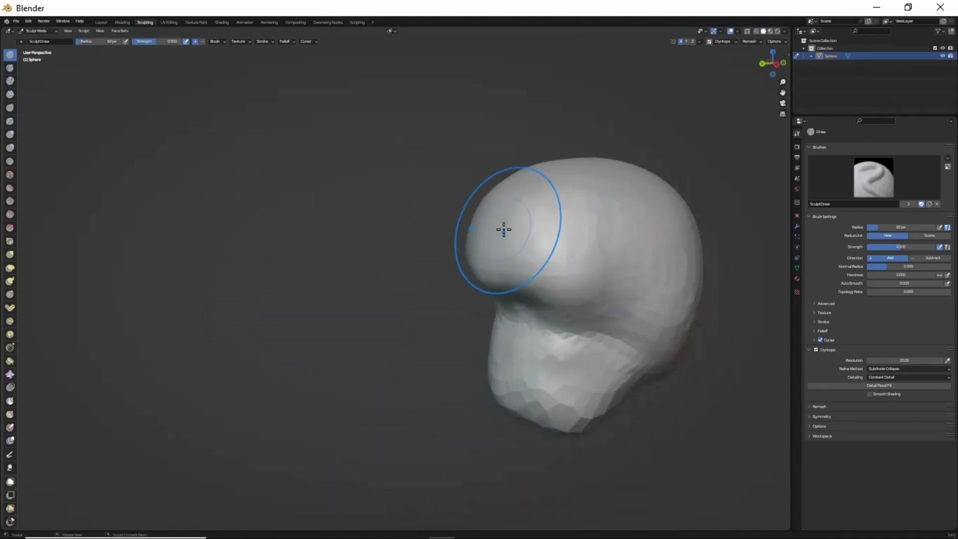
pyautogui.moveTo(504, 230)
pyautogui.mouseDown(button='middle')
pyautogui.moveTo(466, 132)
pyautogui.moveTo(461, 357)
pyautogui.moveTo(505, 269)
pyautogui.moveTo(488, 274)
pyautogui.moveTo(504, 320)
pyautogui.moveTo(489, 289)
pyautogui.moveTo(455, 342)
pyautogui.moveTo(267, 272)
pyautogui.moveTo(449, 316)
pyautogui.mouseUp(button='middle')
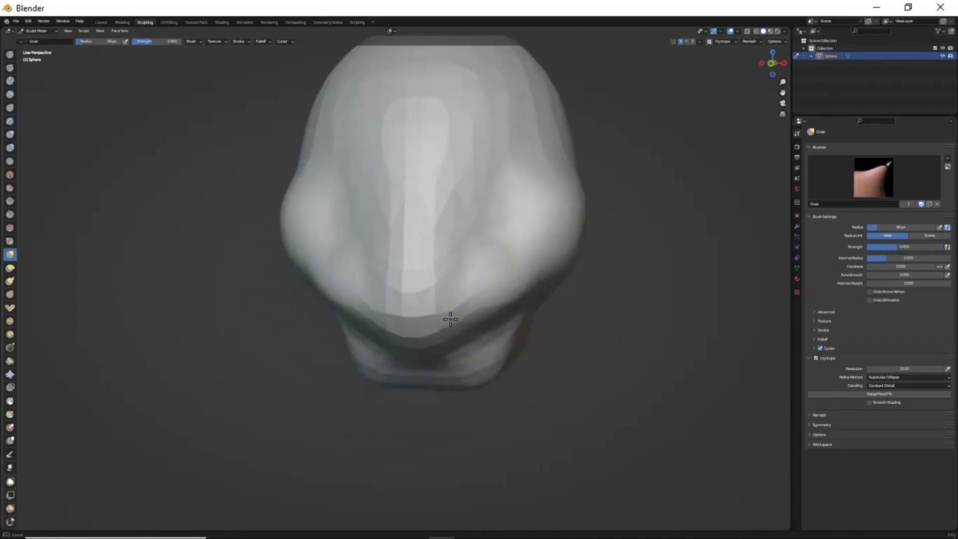
# Step: Carve deep eye sockets into the face from a three-quarter view
pyautogui.moveTo(421, 282)
pyautogui.mouseDown(button='middle')
pyautogui.moveTo(505, 316)
pyautogui.moveTo(474, 242)
pyautogui.moveTo(449, 286)
pyautogui.mouseUp(button='middle')
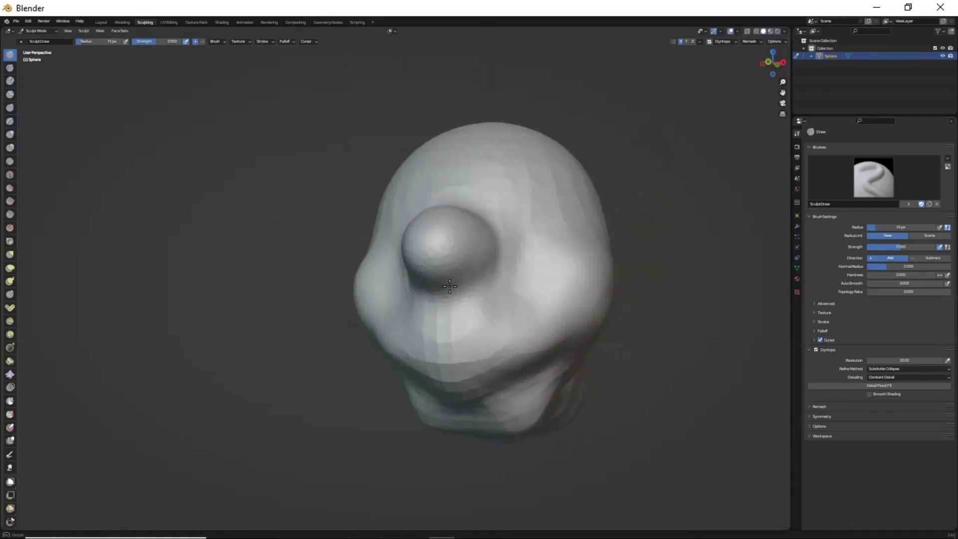
pyautogui.moveTo(524, 262); pyautogui.dragTo(481, 242, button='middle')
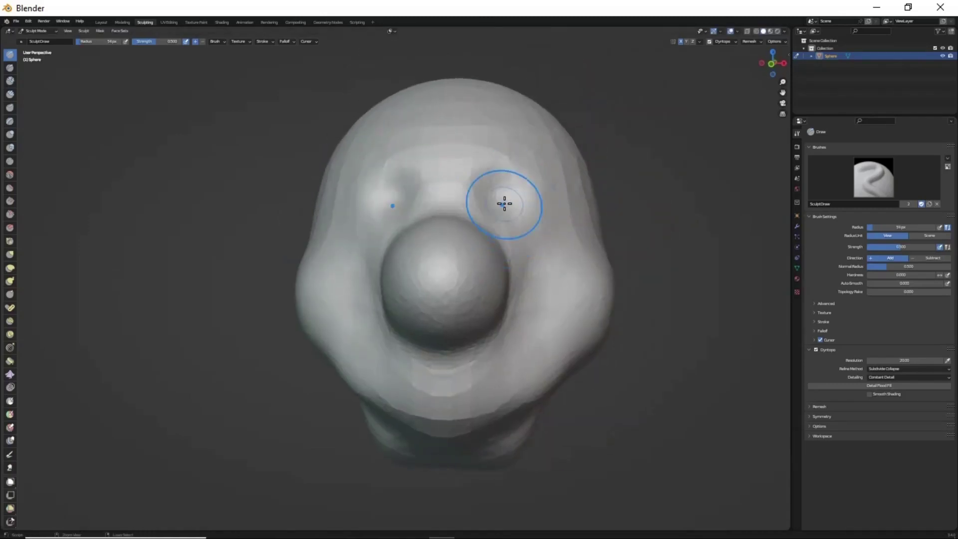
pyautogui.moveTo(527, 262)
pyautogui.mouseDown(button='middle')
pyautogui.moveTo(569, 261)
pyautogui.moveTo(608, 222)
pyautogui.moveTo(503, 267)
pyautogui.moveTo(584, 368)
pyautogui.moveTo(535, 293)
pyautogui.moveTo(544, 246)
pyautogui.moveTo(517, 208)
pyautogui.mouseUp(button='middle')
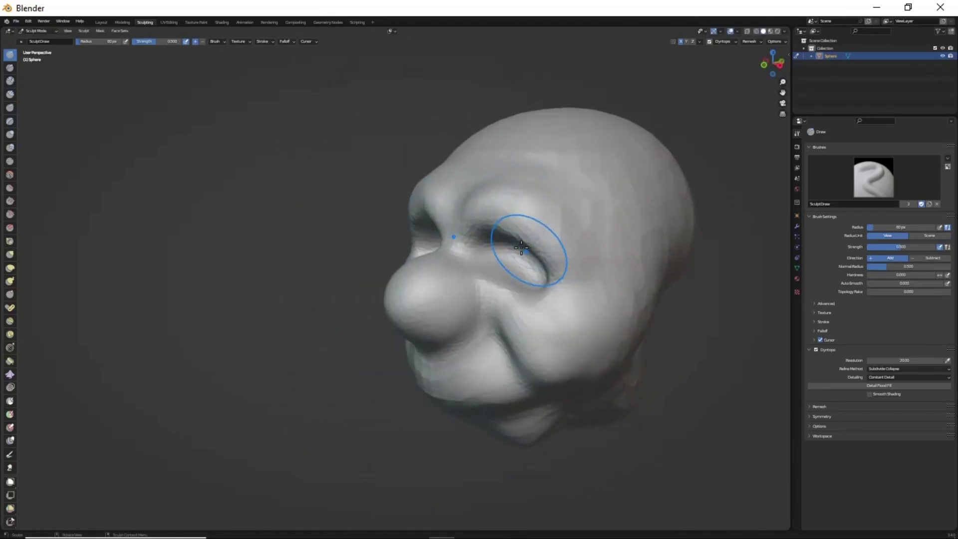
pyautogui.moveTo(521, 247)
pyautogui.mouseDown(button='middle')
pyautogui.moveTo(475, 312)
pyautogui.moveTo(462, 274)
pyautogui.moveTo(432, 270)
pyautogui.moveTo(452, 274)
pyautogui.mouseUp(button='middle')
# Step: Carve nostrils under the bulbous nose with Draw Sharp, then refine with Grab and Draw
pyautogui.hotkey('shift', 'x')
pyautogui.press('f')
pyautogui.press('x')
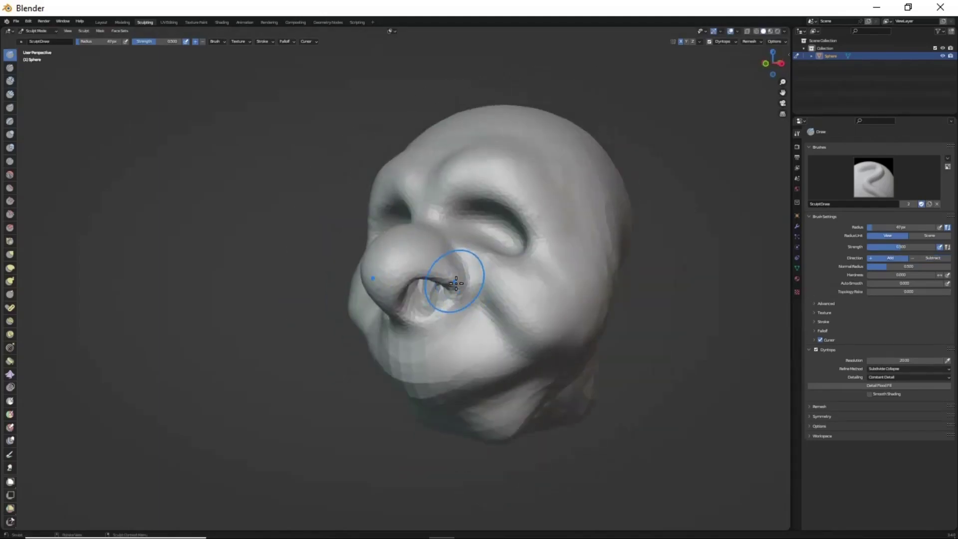
pyautogui.moveTo(385, 276)
pyautogui.mouseDown(button='middle')
pyautogui.moveTo(464, 278)
pyautogui.moveTo(429, 270)
pyautogui.moveTo(453, 321)
pyautogui.moveTo(408, 249)
pyautogui.moveTo(360, 252)
pyautogui.mouseUp(button='middle')
pyautogui.press('g')
pyautogui.press('x')
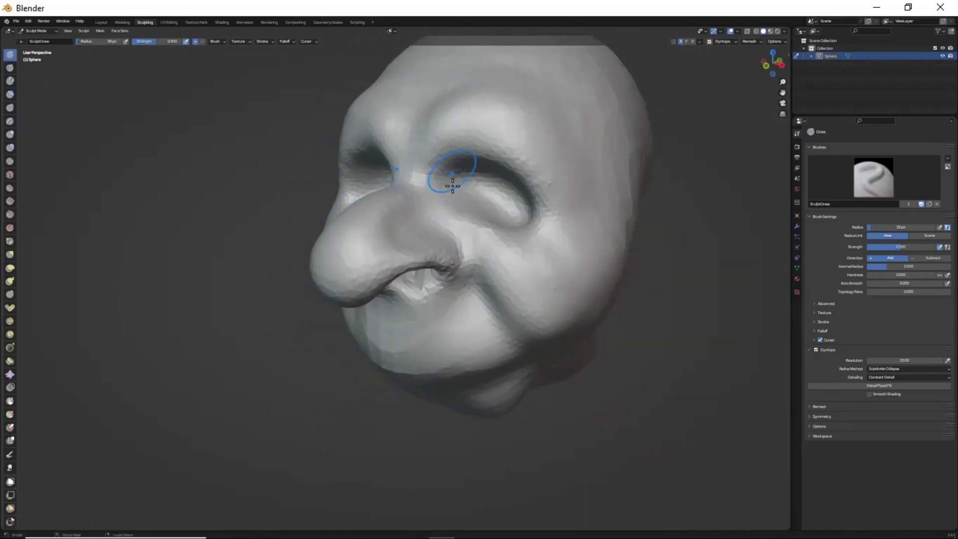
pyautogui.moveTo(453, 186)
pyautogui.mouseDown(button='middle')
pyautogui.moveTo(548, 276)
pyautogui.moveTo(513, 327)
pyautogui.mouseUp(button='middle')
# Step: Mask the head and invert the mask so only the ear area stays free
pyautogui.press('f')
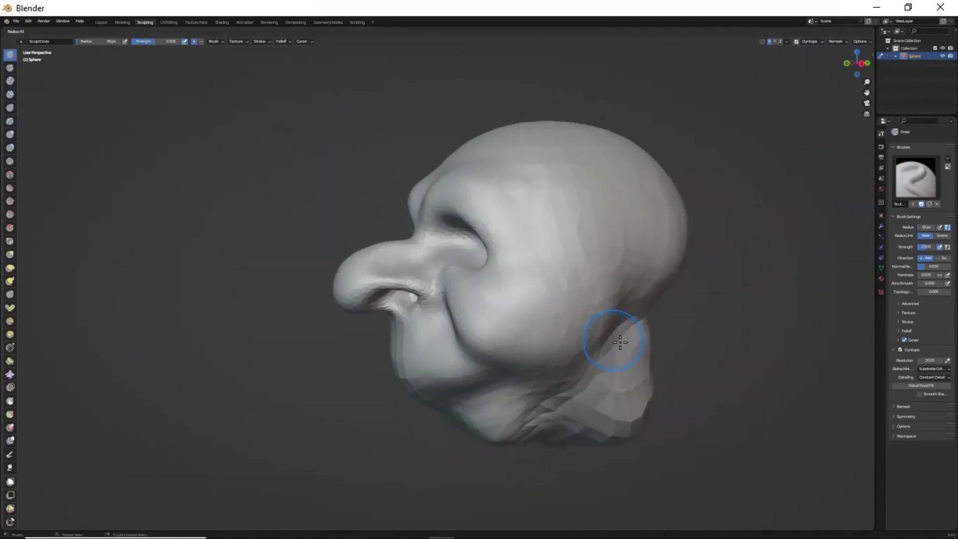
pyautogui.click(621, 343)
pyautogui.moveTo(621, 342)
pyautogui.mouseDown(button='middle')
pyautogui.moveTo(650, 270)
pyautogui.moveTo(606, 338)
pyautogui.mouseUp(button='middle')
pyautogui.scroll(2, 482, 268)
pyautogui.press('m')
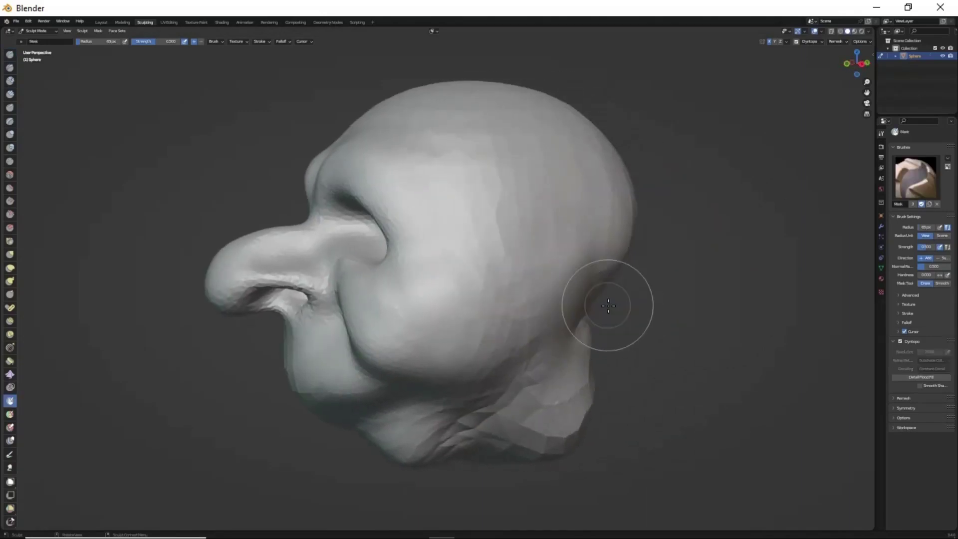
pyautogui.moveTo(609, 306)
pyautogui.mouseDown(button='middle')
pyautogui.moveTo(527, 278)
pyautogui.moveTo(526, 307)
pyautogui.moveTo(567, 250)
pyautogui.moveTo(613, 101)
pyautogui.mouseUp(button='middle')
pyautogui.press('a')
pyautogui.click(621, 224)
# Step: Pull a large ear out from the side of the head with the Grab brush
pyautogui.press('g')
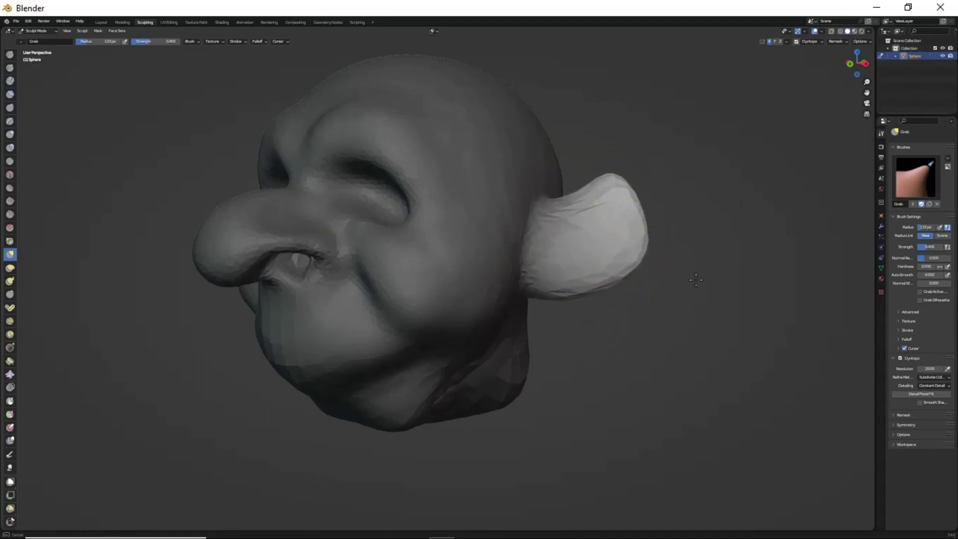
pyautogui.press('Escape')
pyautogui.moveTo(574, 279); pyautogui.dragTo(556, 277, button='middle')
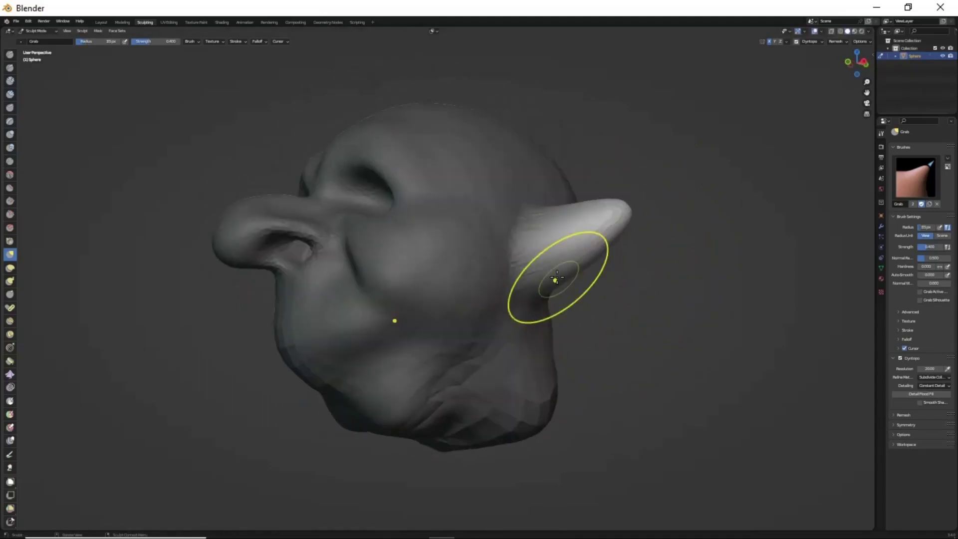
pyautogui.moveTo(623, 245)
pyautogui.mouseDown(button='middle')
pyautogui.moveTo(579, 205)
pyautogui.moveTo(526, 282)
pyautogui.moveTo(599, 300)
pyautogui.moveTo(549, 240)
pyautogui.mouseUp(button='middle')
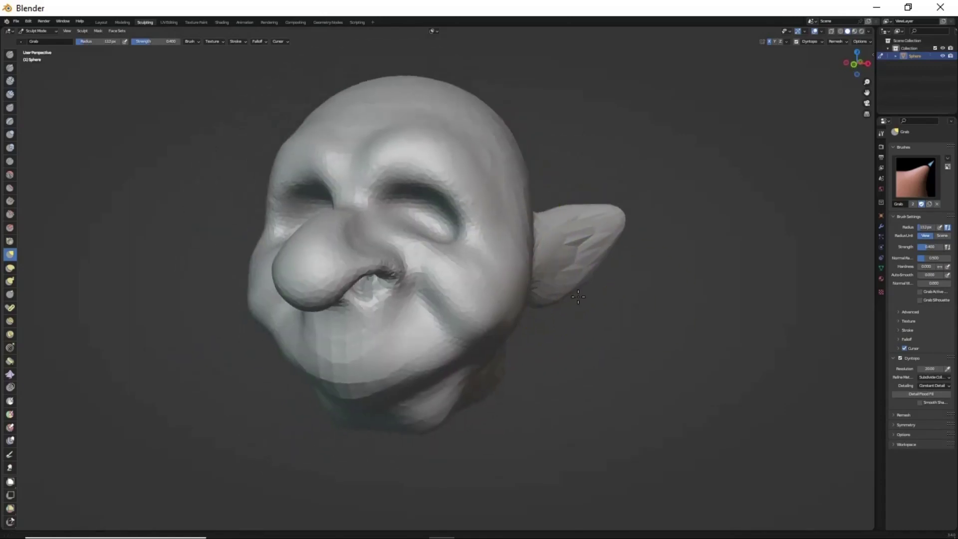
pyautogui.press('f')
pyautogui.click(546, 245)
pyautogui.moveTo(531, 278)
pyautogui.mouseDown(button='middle')
pyautogui.moveTo(547, 295)
pyautogui.moveTo(526, 317)
pyautogui.moveTo(554, 300)
pyautogui.moveTo(624, 316)
pyautogui.moveTo(599, 289)
pyautogui.moveTo(506, 285)
pyautogui.moveTo(549, 279)
pyautogui.moveTo(522, 291)
pyautogui.moveTo(501, 347)
pyautogui.moveTo(567, 368)
pyautogui.moveTo(621, 364)
pyautogui.moveTo(548, 335)
pyautogui.moveTo(580, 415)
pyautogui.moveTo(631, 363)
pyautogui.moveTo(496, 299)
pyautogui.moveTo(549, 274)
pyautogui.moveTo(503, 282)
pyautogui.moveTo(577, 211)
pyautogui.mouseUp(button='middle')
# Step: Carve sharp creases into the ear's inner bowl with a resized brush
pyautogui.press('x')
pyautogui.press('f')
pyautogui.click(599, 289)
pyautogui.press('n')
pyautogui.press('n')
pyautogui.press('g')
pyautogui.press('x')
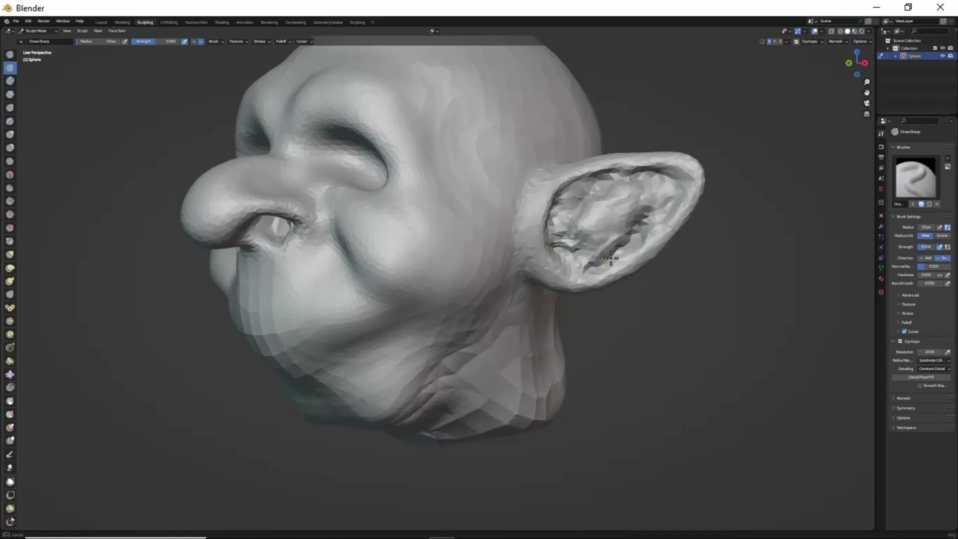
# Step: Deepen the creases and build up folds inside the ear
pyautogui.moveTo(600, 266); pyautogui.dragTo(582, 242, button='middle')
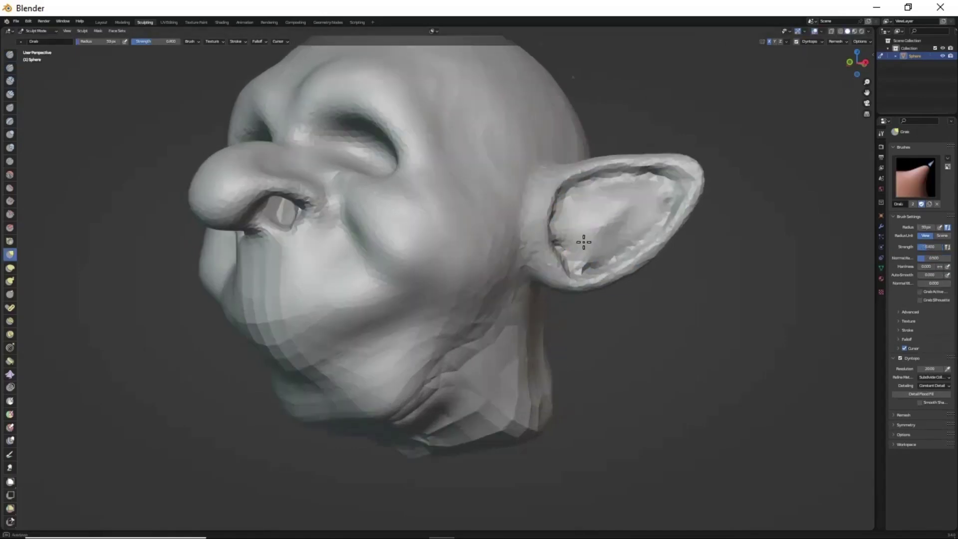
pyautogui.press('x')
pyautogui.moveTo(578, 213); pyautogui.dragTo(569, 235)
pyautogui.moveTo(569, 235)
pyautogui.mouseDown(button='middle')
pyautogui.moveTo(455, 315)
pyautogui.moveTo(603, 314)
pyautogui.mouseUp(button='middle')
pyautogui.press('g')
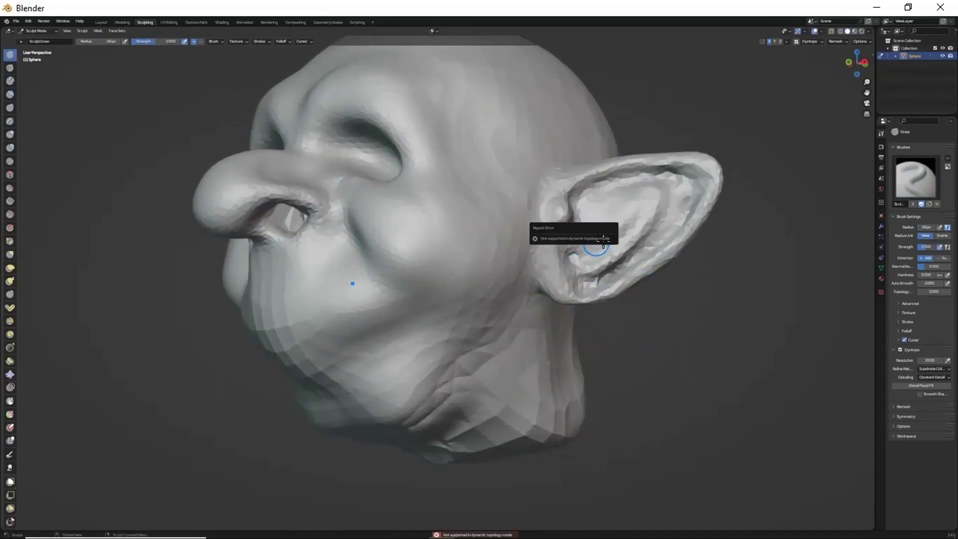
pyautogui.moveTo(598, 236)
pyautogui.mouseDown(button='middle')
pyautogui.moveTo(574, 242)
pyautogui.moveTo(649, 220)
pyautogui.moveTo(639, 217)
pyautogui.mouseUp(button='middle')
pyautogui.press('x')
pyautogui.moveTo(633, 263); pyautogui.dragTo(614, 254, button='middle')
pyautogui.scroll(2, 574, 249)
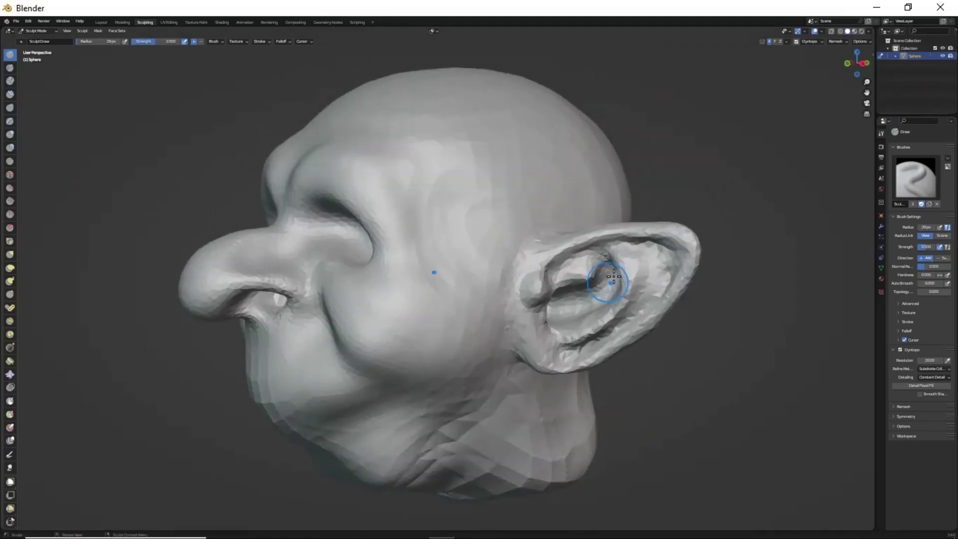
pyautogui.scroll(3, 562, 232)
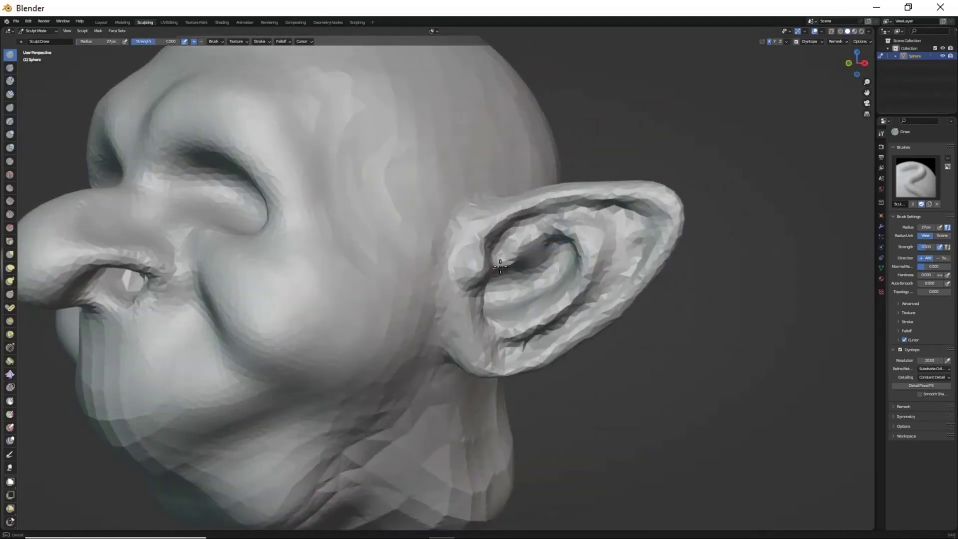
pyautogui.scroll(-3, 469, 308)
# Step: Stretch the ear tip outward into a long, slender goblin point with Grab
pyautogui.moveTo(469, 308)
pyautogui.mouseDown(button='middle')
pyautogui.moveTo(567, 331)
pyautogui.moveTo(602, 252)
pyautogui.mouseUp(button='middle')
pyautogui.press('g')
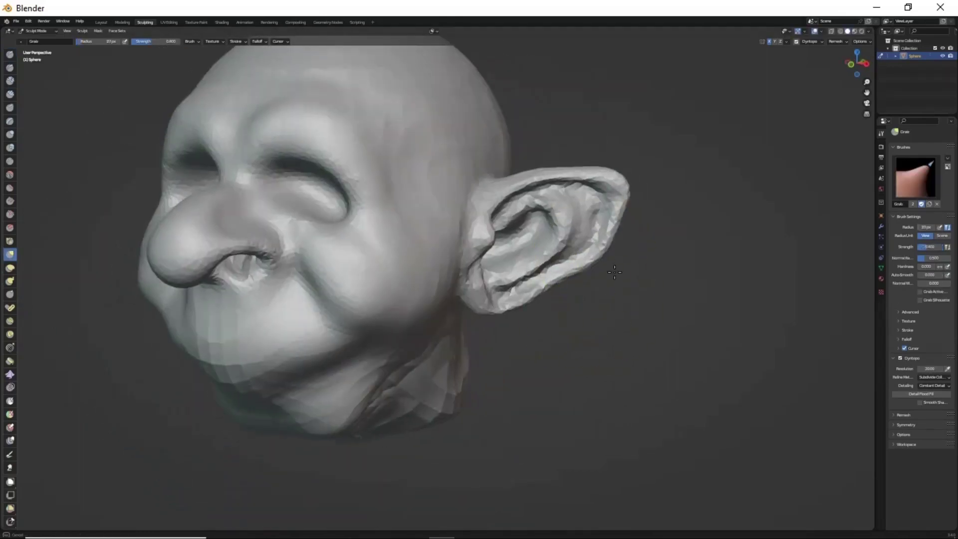
pyautogui.scroll(1, 603, 252)
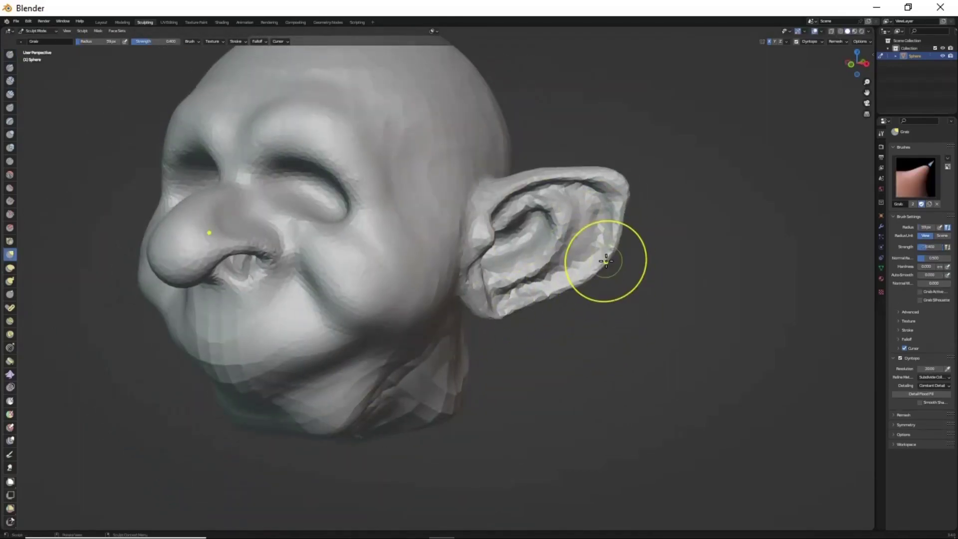
pyautogui.scroll(-3, 647, 193)
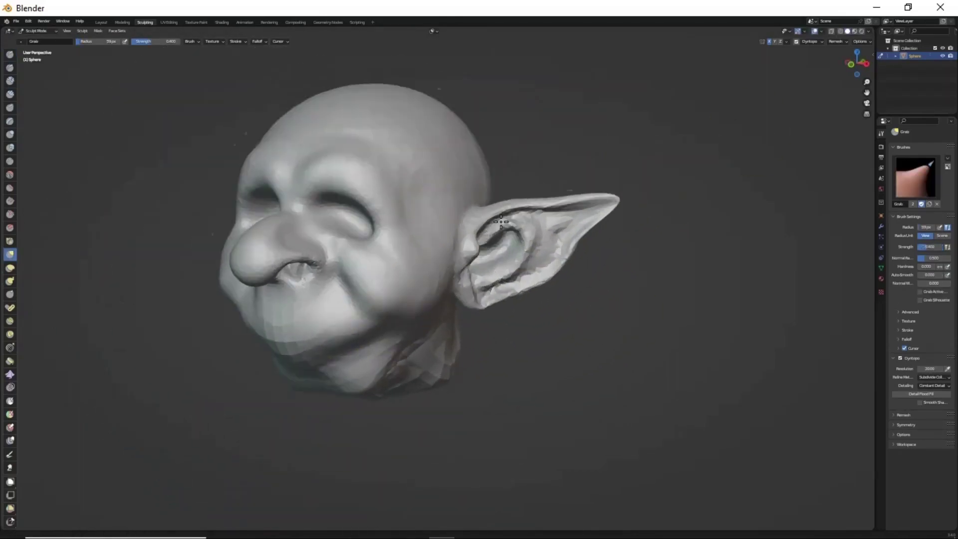
pyautogui.moveTo(647, 193)
pyautogui.mouseDown(button='middle')
pyautogui.moveTo(541, 310)
pyautogui.moveTo(484, 278)
pyautogui.moveTo(381, 318)
pyautogui.moveTo(289, 299)
pyautogui.moveTo(450, 300)
pyautogui.mouseUp(button='middle')
pyautogui.scroll(4, 563, 212)
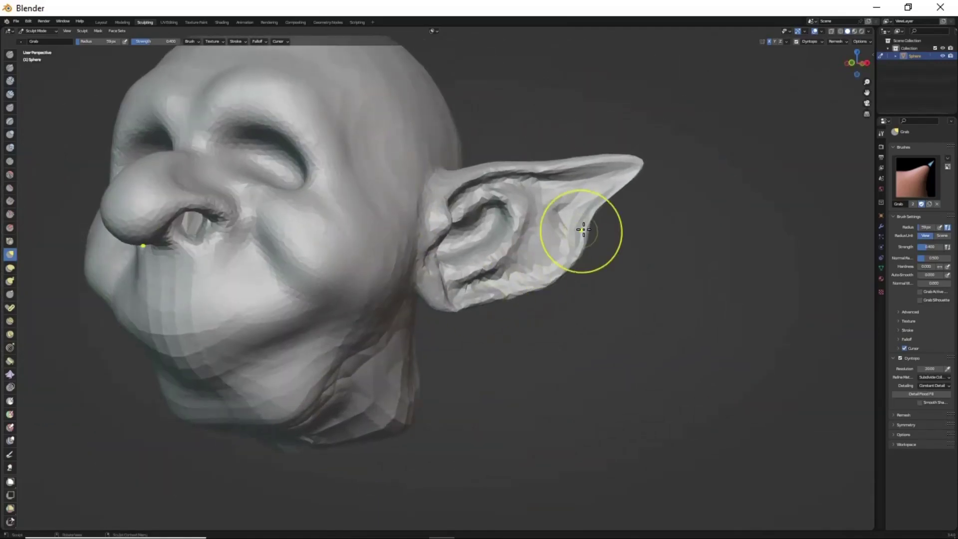
pyautogui.scroll(-3, 534, 332)
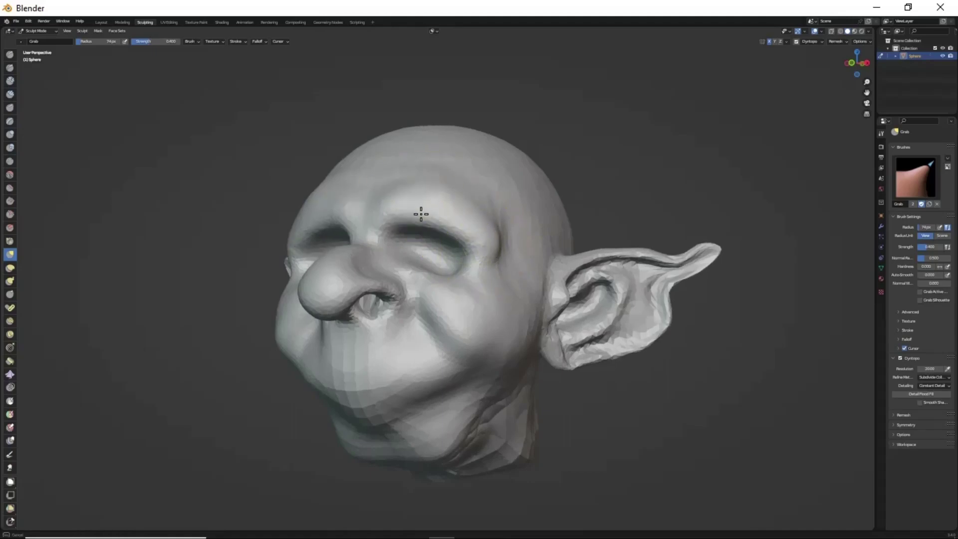
pyautogui.scroll(-2, 453, 286)
pyautogui.scroll(3, 492, 253)
# Step: Add a UV sphere eyeball, scale it down and move it into the eye socket
pyautogui.hotkey('shift', 'a')
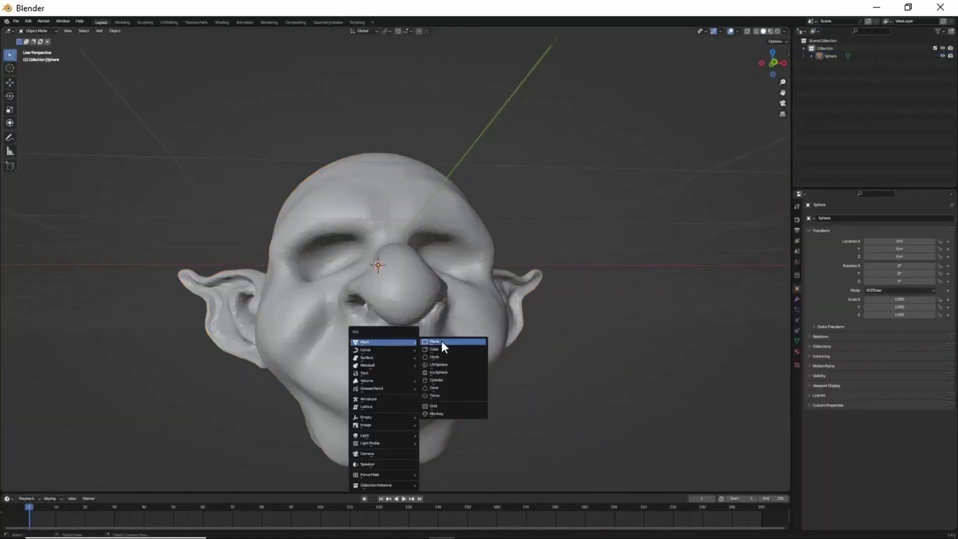
pyautogui.click(438, 364)
pyautogui.press('s')
pyautogui.click(469, 306)
pyautogui.press('KP_3')
pyautogui.press('g')
pyautogui.click(369, 364)
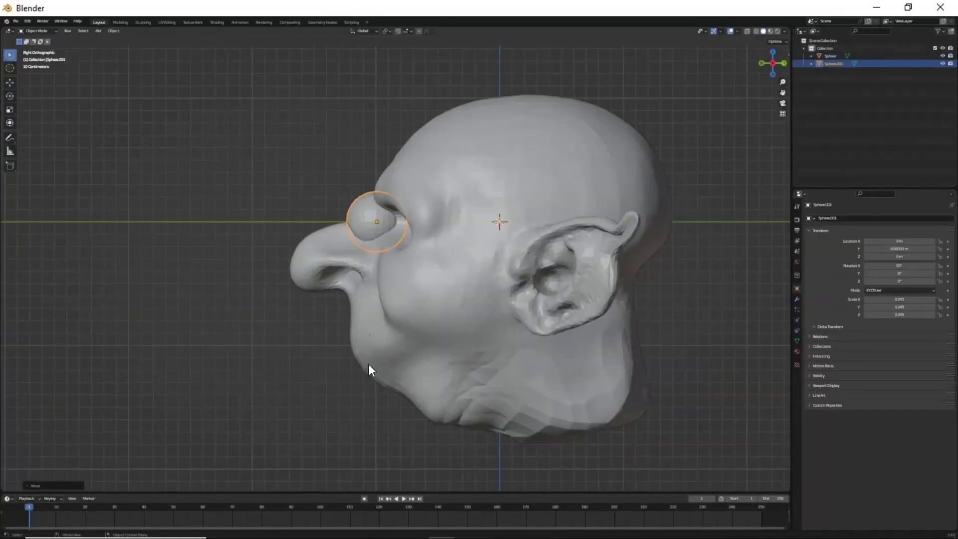
pyautogui.moveTo(368, 364); pyautogui.dragTo(437, 334, button='middle')
pyautogui.scroll(2, 437, 334)
pyautogui.press('s')
pyautogui.click(464, 309)
pyautogui.press('g')
pyautogui.press('y')
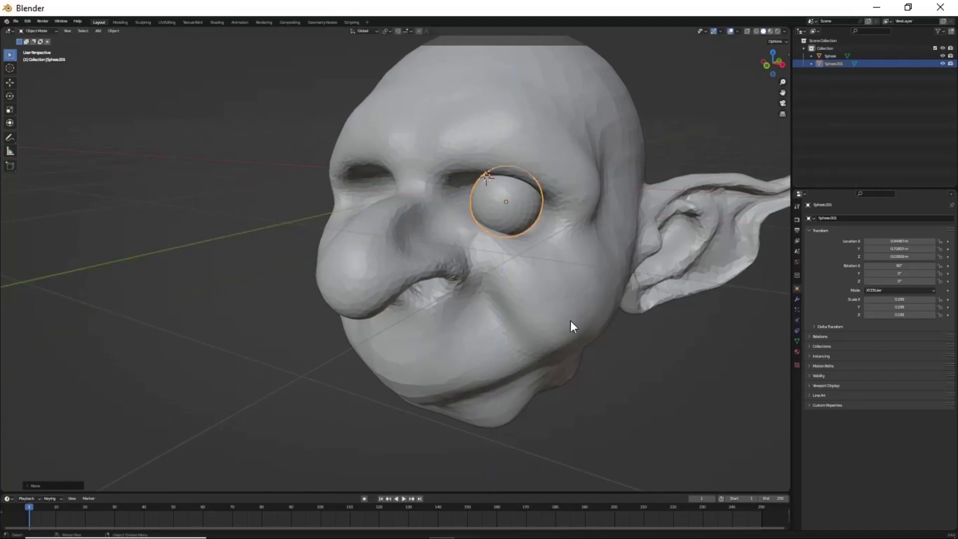
# Step: Add a Mirror modifier to the eyeball with the head as Mirror Object
pyautogui.moveTo(570, 322); pyautogui.dragTo(740, 327, button='middle')
pyautogui.click(797, 299)
pyautogui.click(878, 219)
pyautogui.click(824, 313)
pyautogui.click(456, 145)
# Step: Resize the mirrored eyeballs and set their depth in the sockets along Y
pyautogui.press('s')
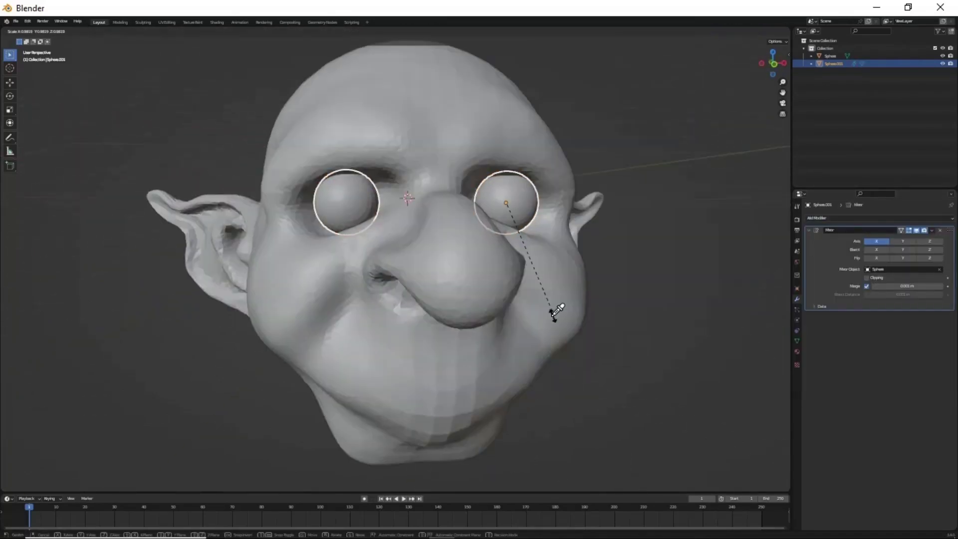
pyautogui.click(556, 312)
pyautogui.moveTo(556, 312)
pyautogui.mouseDown(button='middle')
pyautogui.moveTo(495, 343)
pyautogui.moveTo(544, 316)
pyautogui.mouseUp(button='middle')
pyautogui.press('g')
pyautogui.press('y')
pyautogui.moveTo(635, 312)
pyautogui.mouseDown(button='middle')
pyautogui.moveTo(514, 308)
pyautogui.moveTo(597, 272)
pyautogui.mouseUp(button='middle')
pyautogui.click(514, 308)
# Step: Select the head mesh and resume sculpting in the Sculpting workspace with a smaller brush
pyautogui.click(219, 169)
pyautogui.click(143, 22)
pyautogui.moveTo(582, 312)
pyautogui.mouseDown(button='middle')
pyautogui.moveTo(556, 254)
pyautogui.moveTo(595, 293)
pyautogui.mouseUp(button='middle')
pyautogui.click(556, 255)
# Step: Build heavy eyelids around the eyeballs from the front view with the Draw brush
pyautogui.scroll(2, 595, 294)
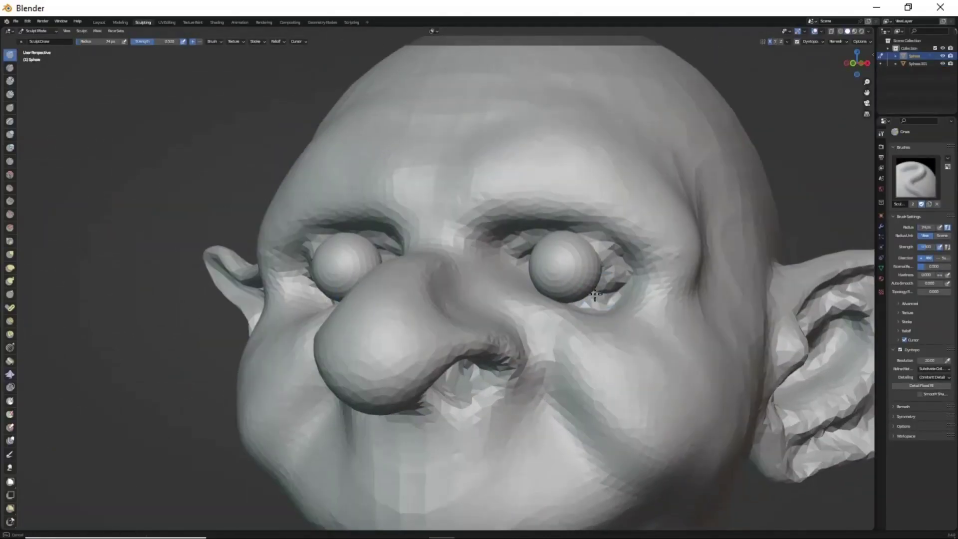
pyautogui.scroll(-3, 522, 253)
pyautogui.scroll(2, 552, 331)
pyautogui.moveTo(540, 368)
pyautogui.mouseDown(button='middle')
pyautogui.moveTo(552, 332)
pyautogui.moveTo(534, 319)
pyautogui.moveTo(515, 251)
pyautogui.moveTo(516, 270)
pyautogui.mouseUp(button='middle')
pyautogui.scroll(1, 528, 310)
pyautogui.scroll(-1, 528, 310)
pyautogui.scroll(1, 515, 252)
pyautogui.scroll(-2, 574, 284)
pyautogui.moveTo(574, 284)
pyautogui.mouseDown(button='middle')
pyautogui.moveTo(551, 248)
pyautogui.moveTo(616, 261)
pyautogui.moveTo(573, 224)
pyautogui.mouseUp(button='middle')
pyautogui.scroll(3, 564, 275)
pyautogui.scroll(-2, 574, 224)
pyautogui.scroll(-1, 605, 295)
# Step: Continue shaping the lids from three-quarter and left profile views
pyautogui.moveTo(605, 295); pyautogui.dragTo(581, 240, button='middle')
pyautogui.scroll(2, 581, 240)
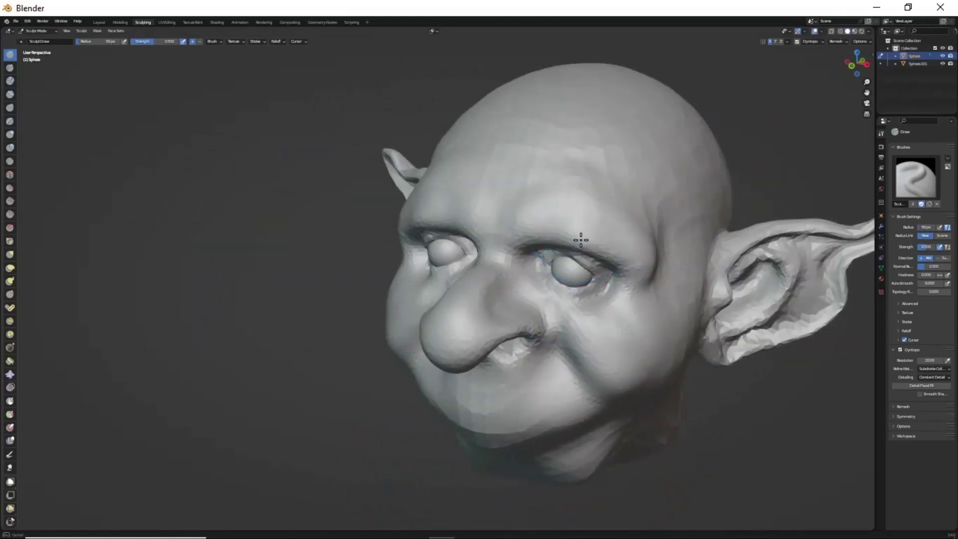
pyautogui.scroll(-2, 567, 196)
pyautogui.moveTo(567, 195); pyautogui.dragTo(551, 257, button='middle')
pyautogui.scroll(2, 550, 257)
# Step: Tug the surrounding eye area into shape with Grab, then return to Draw
pyautogui.press('g')
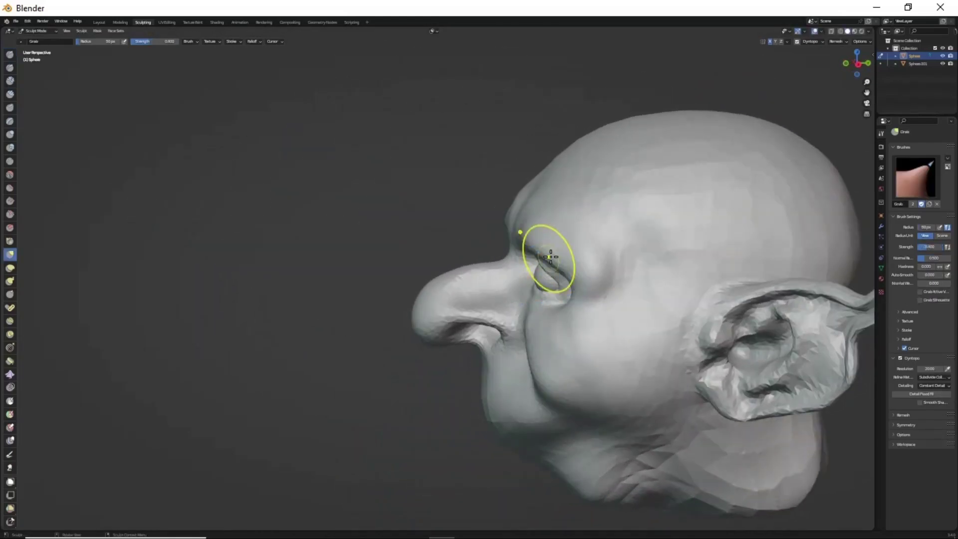
pyautogui.scroll(-1, 583, 304)
pyautogui.moveTo(613, 301)
pyautogui.mouseDown(button='middle')
pyautogui.moveTo(584, 291)
pyautogui.moveTo(686, 316)
pyautogui.moveTo(578, 257)
pyautogui.moveTo(614, 253)
pyautogui.moveTo(524, 264)
pyautogui.moveTo(490, 280)
pyautogui.moveTo(555, 302)
pyautogui.moveTo(541, 274)
pyautogui.moveTo(578, 272)
pyautogui.moveTo(631, 221)
pyautogui.moveTo(569, 215)
pyautogui.moveTo(706, 263)
pyautogui.moveTo(585, 257)
pyautogui.mouseUp(button='middle')
pyautogui.scroll(1, 584, 291)
pyautogui.press('x')
pyautogui.scroll(1, 614, 252)
pyautogui.scroll(1, 585, 244)
pyautogui.scroll(-3, 585, 244)
# Step: Carve sharp wrinkles around the goblin's eyes and cheeks with the Draw Sharp brush
pyautogui.hotkey('shift', 'x')
pyautogui.scroll(4, 599, 249)
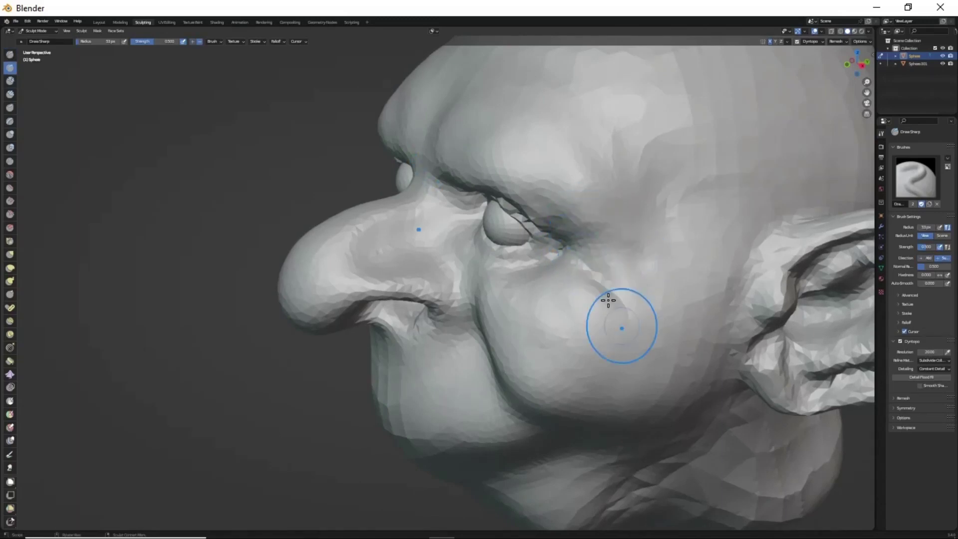
pyautogui.scroll(-4, 601, 267)
pyautogui.keyDown('ctrl'); pyautogui.moveTo(669, 283); pyautogui.dragTo(588, 248, button='middle'); pyautogui.keyUp('ctrl')
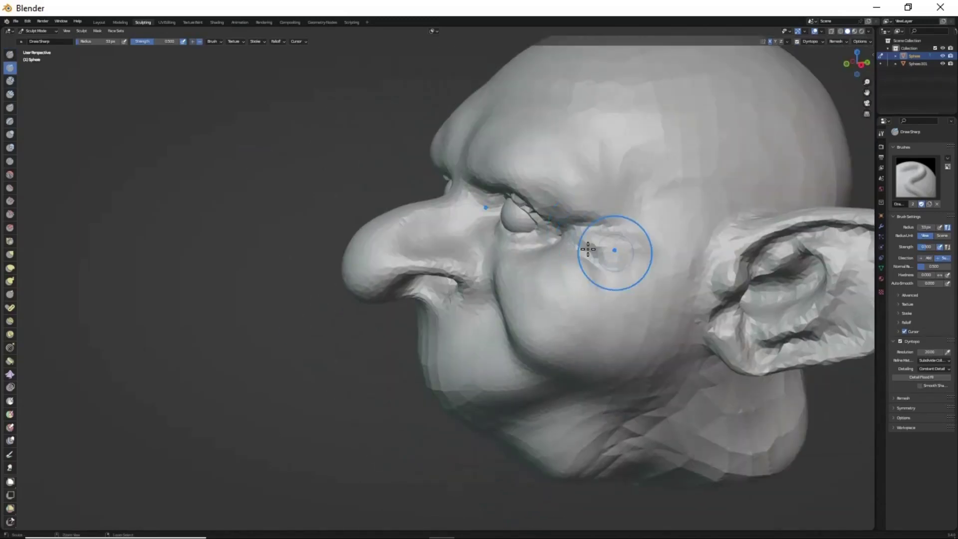
pyautogui.scroll(-3, 626, 278)
pyautogui.moveTo(626, 279); pyautogui.dragTo(663, 293, button='middle')
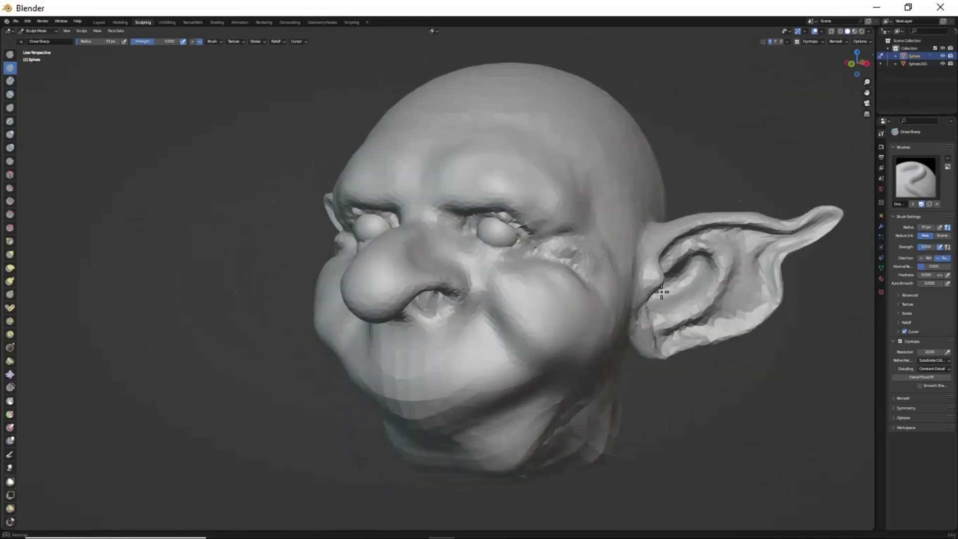
pyautogui.scroll(3, 488, 240)
pyautogui.scroll(-3, 536, 238)
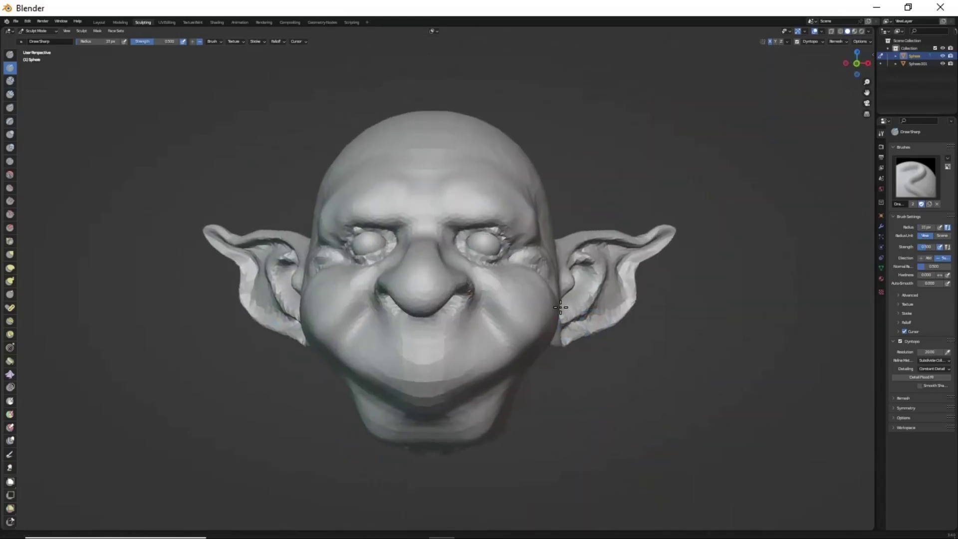
pyautogui.moveTo(537, 238); pyautogui.dragTo(532, 384, button='middle')
pyautogui.scroll(2, 480, 356)
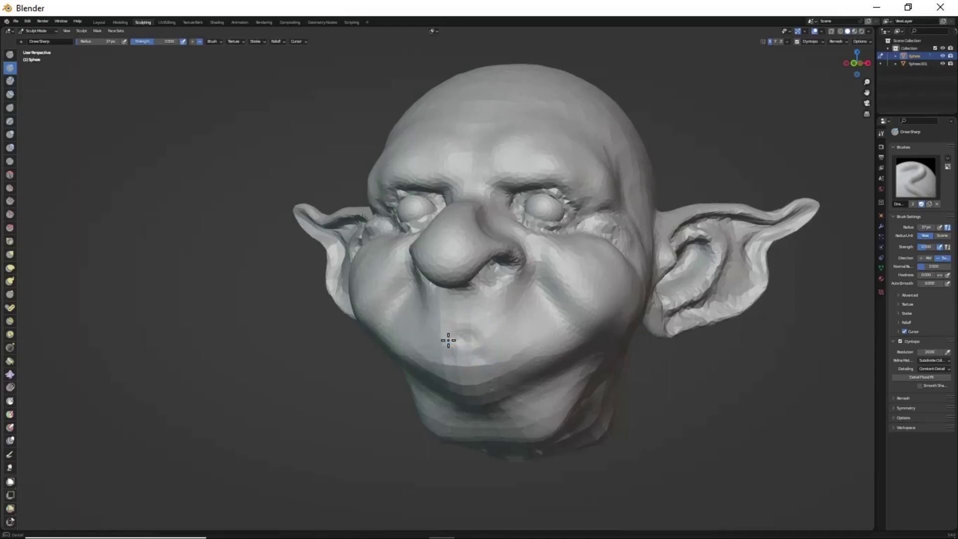
# Step: Cut a mouth line across the lower face and enlarge the brush
pyautogui.moveTo(503, 342); pyautogui.dragTo(479, 340, button='middle')
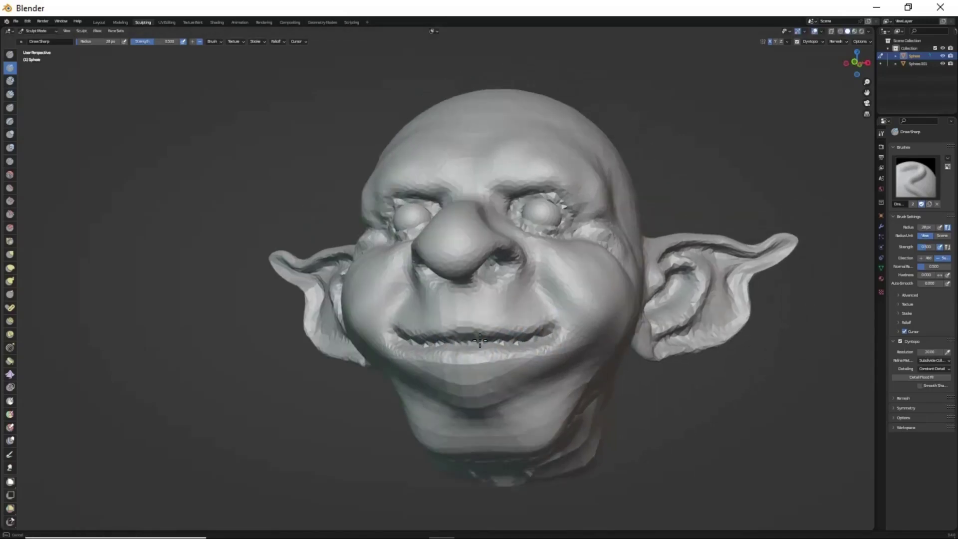
pyautogui.press('f')
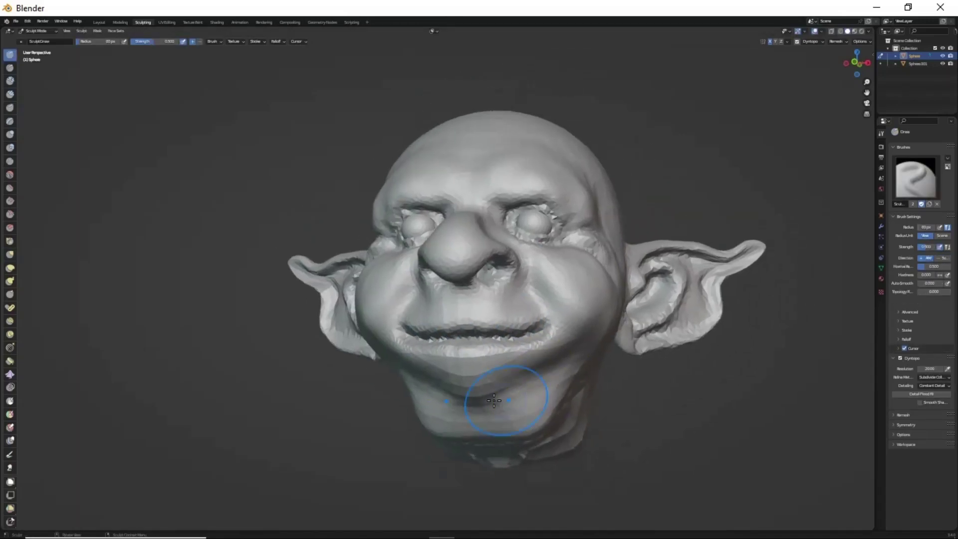
pyautogui.click(531, 391)
pyautogui.moveTo(531, 392)
pyautogui.mouseDown(button='middle')
pyautogui.moveTo(540, 410)
pyautogui.moveTo(593, 397)
pyautogui.mouseUp(button='middle')
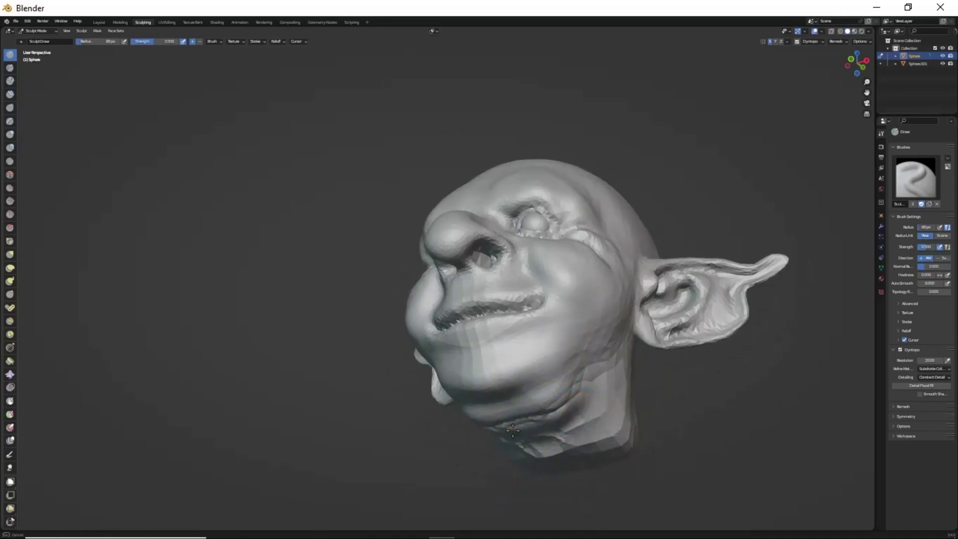
pyautogui.moveTo(603, 364)
pyautogui.mouseDown(button='middle')
pyautogui.moveTo(527, 338)
pyautogui.moveTo(580, 285)
pyautogui.moveTo(603, 342)
pyautogui.moveTo(543, 355)
pyautogui.moveTo(592, 330)
pyautogui.moveTo(539, 299)
pyautogui.moveTo(545, 411)
pyautogui.mouseUp(button='middle')
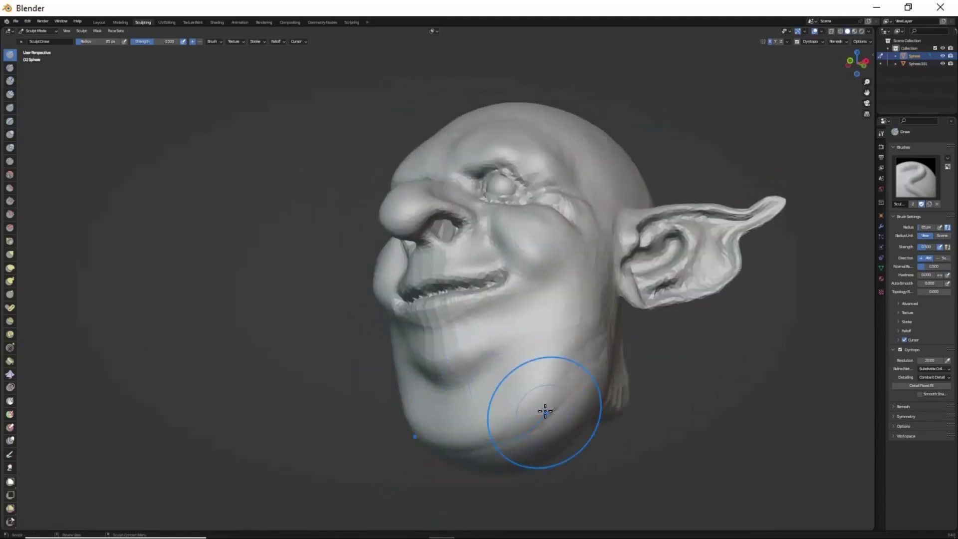
pyautogui.moveTo(515, 369)
pyautogui.mouseDown(button='middle')
pyautogui.moveTo(528, 252)
pyautogui.moveTo(489, 300)
pyautogui.moveTo(509, 257)
pyautogui.moveTo(539, 265)
pyautogui.moveTo(509, 329)
pyautogui.mouseUp(button='middle')
# Step: Pull the mouth outward with the Grab brush to widen the grin
pyautogui.press('g')
pyautogui.scroll(-2, 528, 252)
pyautogui.click(529, 272)
pyautogui.scroll(2, 509, 329)
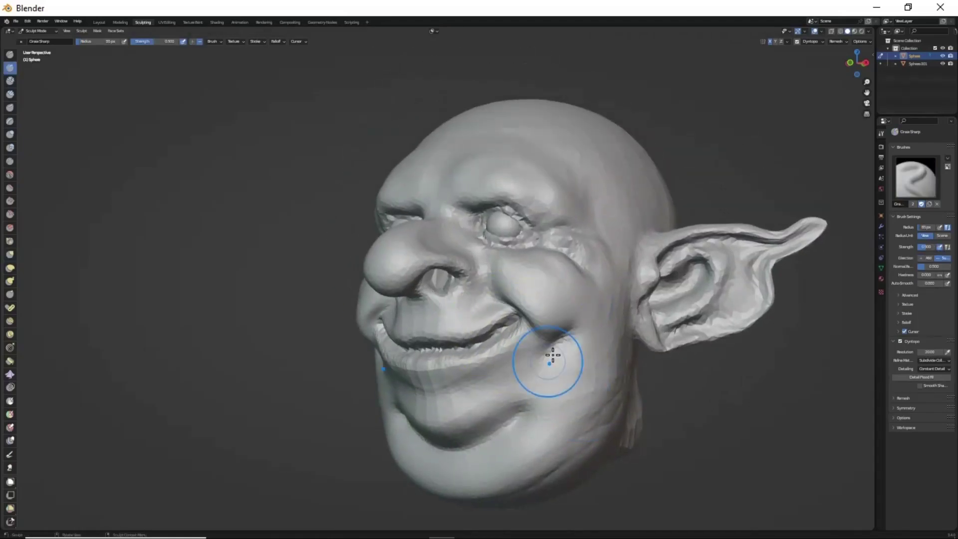
# Step: Build up a fuller, rounded chin and jaw with the Draw brush
pyautogui.press('x')
pyautogui.moveTo(543, 394)
pyautogui.mouseDown(button='middle')
pyautogui.moveTo(514, 364)
pyautogui.moveTo(541, 444)
pyautogui.moveTo(519, 409)
pyautogui.moveTo(564, 438)
pyautogui.moveTo(520, 381)
pyautogui.moveTo(545, 380)
pyautogui.mouseUp(button='middle')
pyautogui.scroll(2, 541, 444)
pyautogui.scroll(-3, 519, 409)
pyautogui.scroll(4, 507, 394)
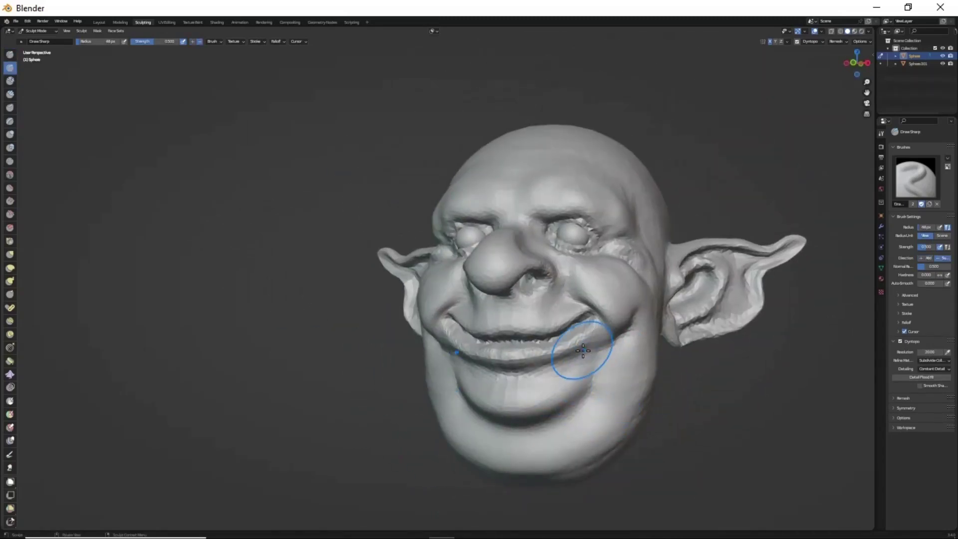
pyautogui.scroll(-2, 598, 339)
pyautogui.moveTo(590, 383)
pyautogui.mouseDown(button='middle')
pyautogui.moveTo(589, 368)
pyautogui.moveTo(499, 359)
pyautogui.mouseUp(button='middle')
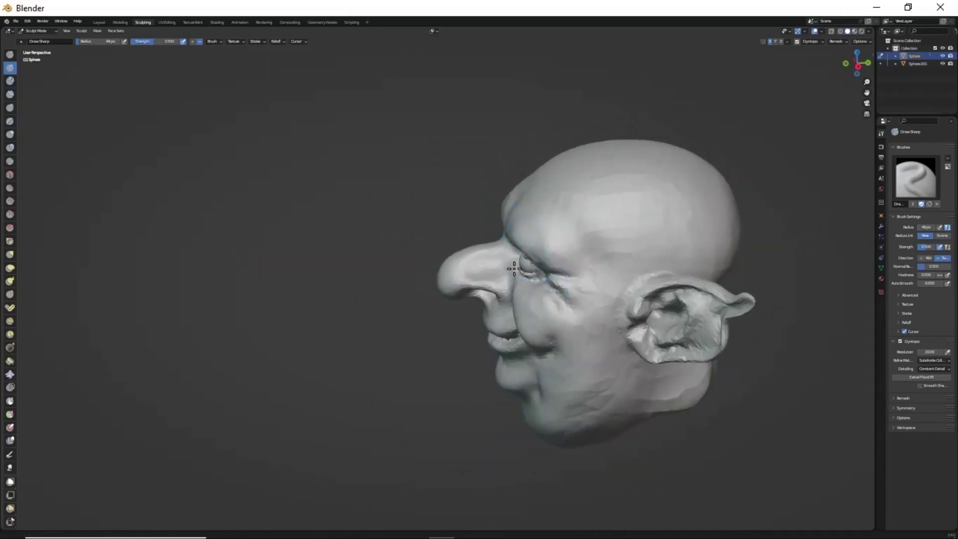
pyautogui.press('g')
pyautogui.moveTo(414, 355); pyautogui.dragTo(525, 219, button='middle')
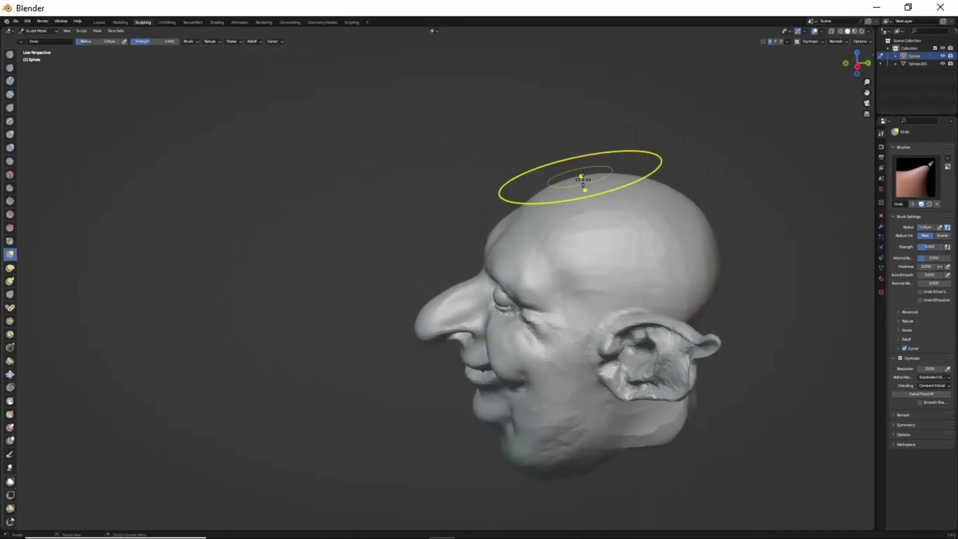
# Step: Deepen the brow wrinkles with alternating Draw and Grab strokes
pyautogui.moveTo(583, 180)
pyautogui.mouseDown(button='middle')
pyautogui.moveTo(642, 374)
pyautogui.moveTo(552, 302)
pyautogui.moveTo(584, 247)
pyautogui.moveTo(614, 309)
pyautogui.moveTo(603, 330)
pyautogui.moveTo(505, 308)
pyautogui.moveTo(525, 331)
pyautogui.moveTo(515, 391)
pyautogui.moveTo(544, 289)
pyautogui.moveTo(540, 228)
pyautogui.mouseUp(button='middle')
pyautogui.press('x')
pyautogui.scroll(2, 578, 336)
pyautogui.press('g')
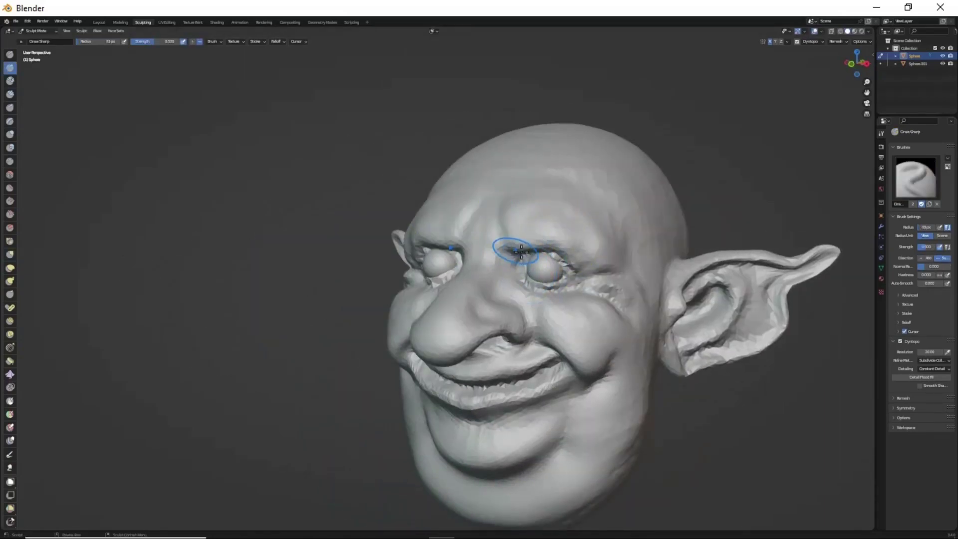
pyautogui.moveTo(521, 252); pyautogui.dragTo(497, 194, button='middle')
pyautogui.moveTo(507, 252)
pyautogui.mouseDown(button='middle')
pyautogui.moveTo(528, 240)
pyautogui.moveTo(529, 279)
pyautogui.moveTo(500, 290)
pyautogui.mouseUp(button='middle')
# Step: Shape heavy eyelids and wrinkles around the eyes with Draw and Grab
pyautogui.press('x')
pyautogui.scroll(3, 501, 290)
pyautogui.scroll(-3, 500, 290)
pyautogui.moveTo(498, 334)
pyautogui.mouseDown(button='middle')
pyautogui.moveTo(519, 283)
pyautogui.moveTo(543, 376)
pyautogui.moveTo(587, 330)
pyautogui.moveTo(597, 249)
pyautogui.mouseUp(button='middle')
pyautogui.press('g')
pyautogui.scroll(-2, 564, 349)
pyautogui.scroll(3, 564, 349)
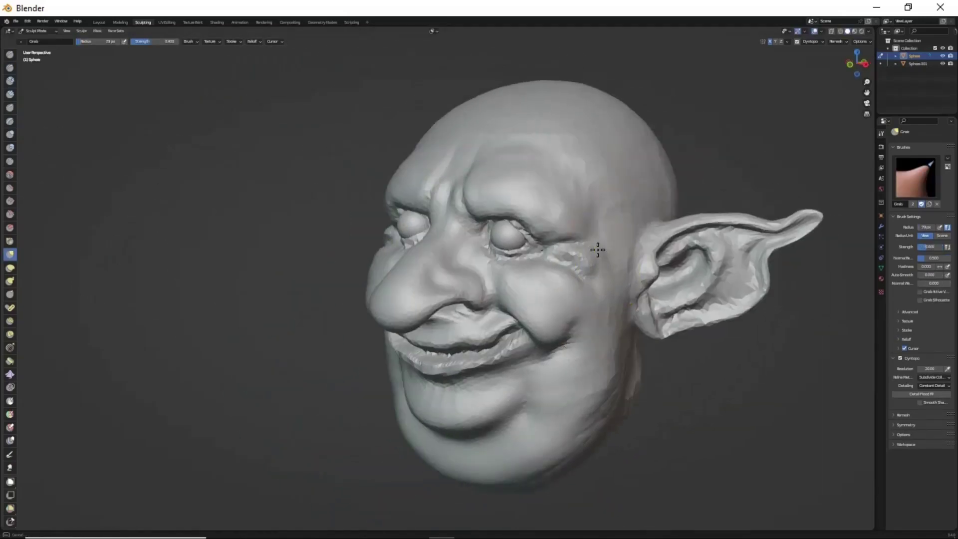
pyautogui.scroll(-1, 589, 274)
pyautogui.moveTo(605, 187)
pyautogui.mouseDown(button='middle')
pyautogui.moveTo(589, 274)
pyautogui.moveTo(560, 214)
pyautogui.moveTo(565, 239)
pyautogui.moveTo(665, 230)
pyautogui.mouseUp(button='middle')
# Step: Shrink the sharp brush and refine eye wrinkles and the grin from the side
pyautogui.press('x')
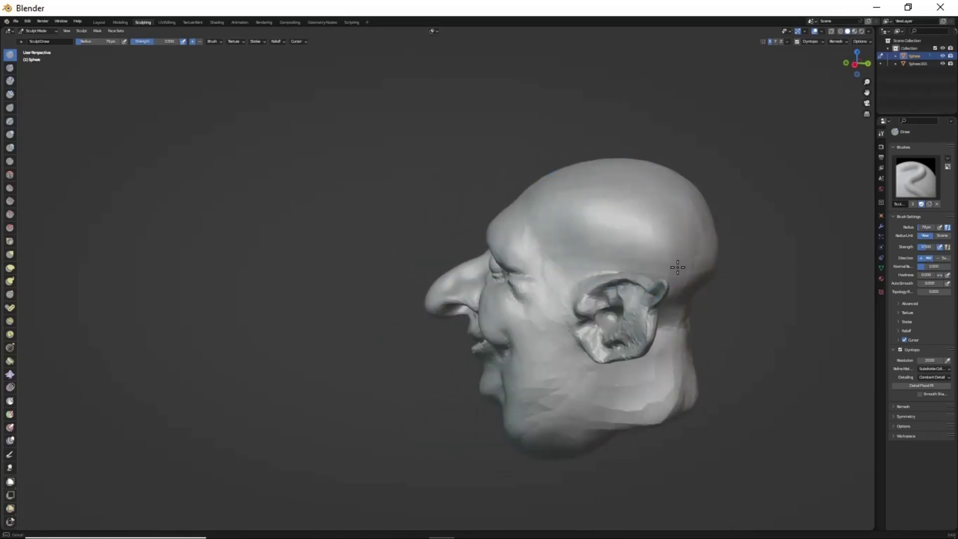
pyautogui.moveTo(678, 268)
pyautogui.mouseDown(button='middle')
pyautogui.moveTo(620, 316)
pyautogui.moveTo(584, 238)
pyautogui.mouseUp(button='middle')
pyautogui.moveTo(645, 242)
pyautogui.mouseDown(button='middle')
pyautogui.moveTo(791, 268)
pyautogui.moveTo(697, 348)
pyautogui.moveTo(606, 284)
pyautogui.mouseUp(button='middle')
pyautogui.scroll(4, 576, 333)
pyautogui.press('f')
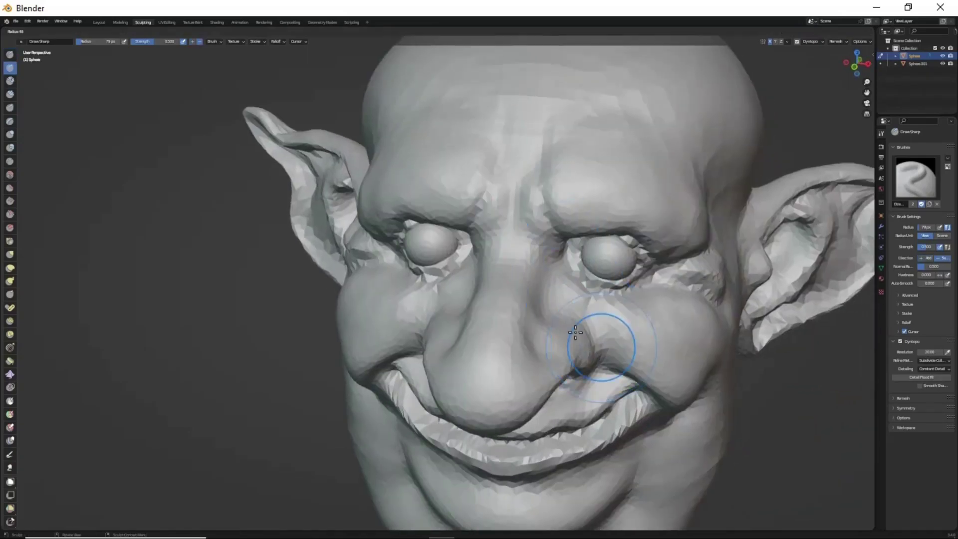
pyautogui.click(591, 344)
pyautogui.moveTo(631, 214)
pyautogui.mouseDown(button='middle')
pyautogui.moveTo(649, 219)
pyautogui.moveTo(622, 222)
pyautogui.mouseUp(button='middle')
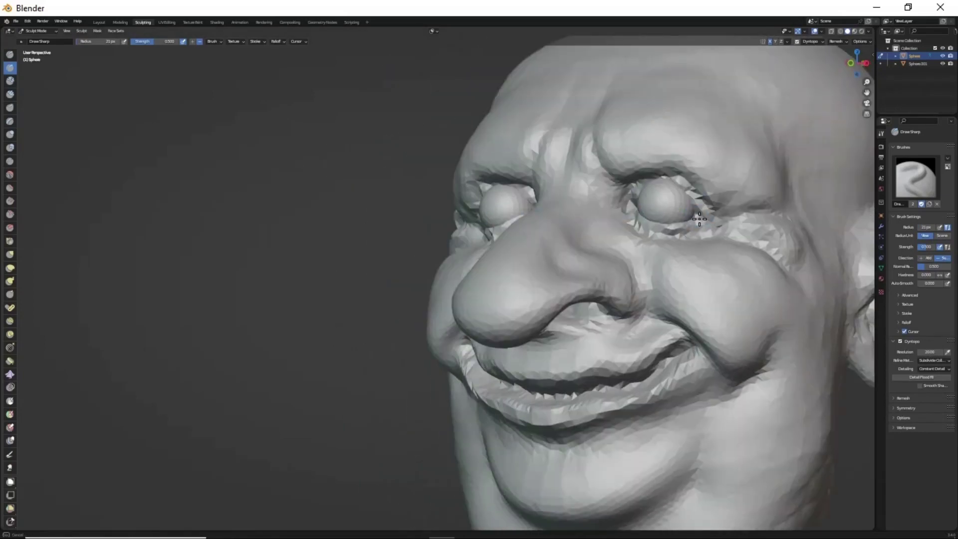
pyautogui.press('x')
pyautogui.scroll(-2, 699, 218)
pyautogui.moveTo(700, 219)
pyautogui.mouseDown(button='middle')
pyautogui.moveTo(572, 188)
pyautogui.moveTo(549, 235)
pyautogui.moveTo(581, 282)
pyautogui.mouseUp(button='middle')
# Step: Crease folds into the cheeks, then build up around them with Draw
pyautogui.hotkey('shift', 'c')
pyautogui.scroll(-2, 593, 188)
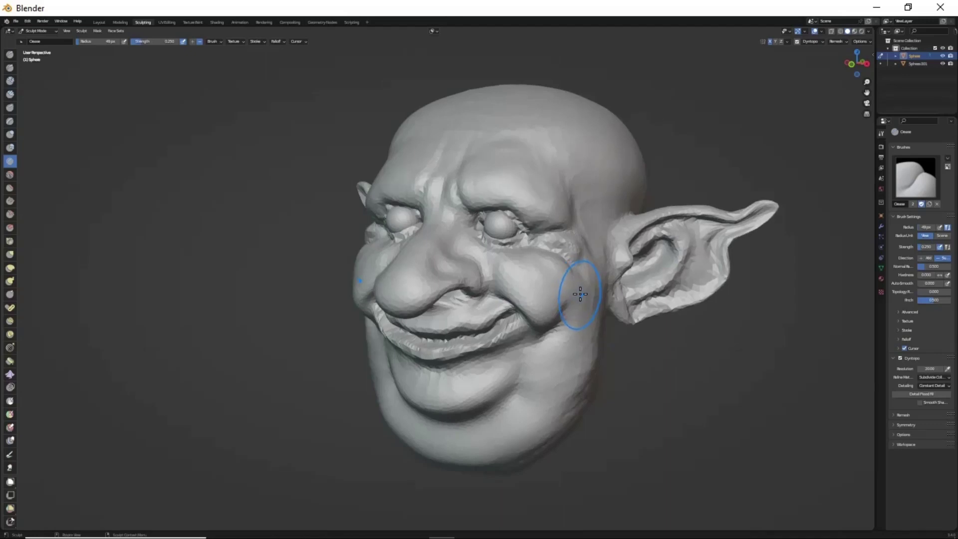
pyautogui.scroll(2, 580, 294)
pyautogui.press('x')
pyautogui.moveTo(547, 208); pyautogui.dragTo(572, 204, button='middle')
pyautogui.scroll(2, 572, 204)
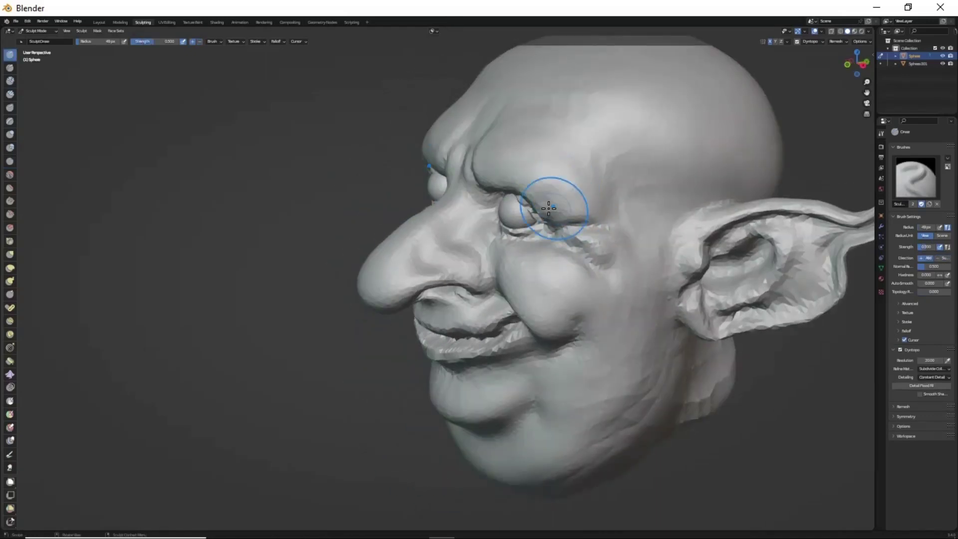
pyautogui.scroll(-4, 525, 146)
# Step: Widen the sidebar and adjust the Dyntopo Resolution value
pyautogui.moveTo(526, 145); pyautogui.dragTo(499, 150, button='middle')
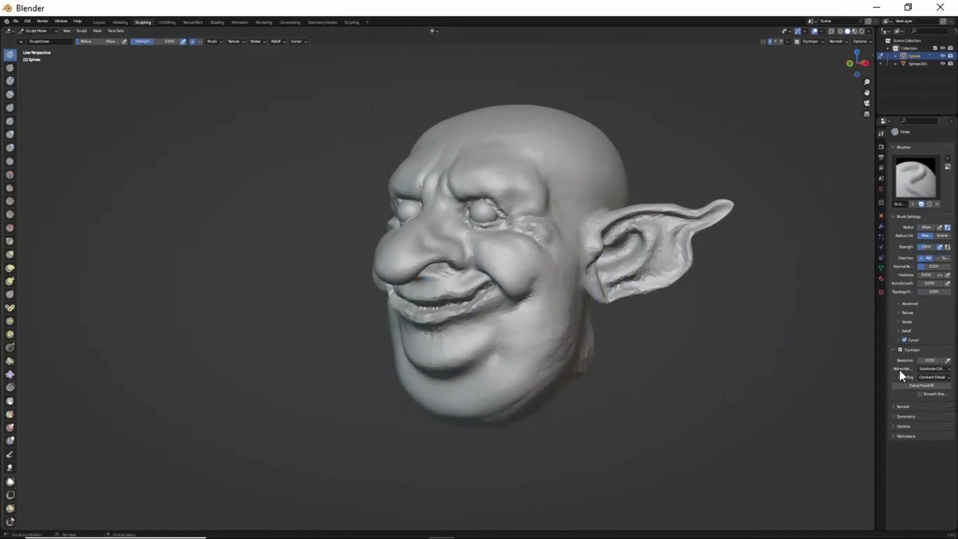
pyautogui.moveTo(876, 369); pyautogui.dragTo(816, 377)
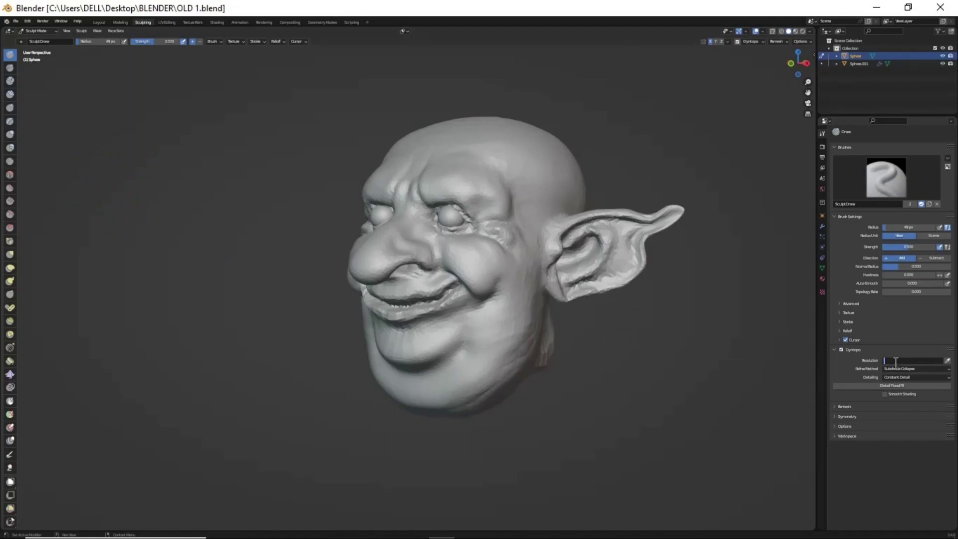
pyautogui.moveTo(457, 357); pyautogui.dragTo(502, 342, button='middle')
pyautogui.scroll(-1, 490, 407)
pyautogui.moveTo(489, 406)
pyautogui.mouseDown(button='middle')
pyautogui.moveTo(449, 395)
pyautogui.moveTo(505, 393)
pyautogui.moveTo(653, 421)
pyautogui.moveTo(544, 359)
pyautogui.moveTo(534, 325)
pyautogui.mouseUp(button='middle')
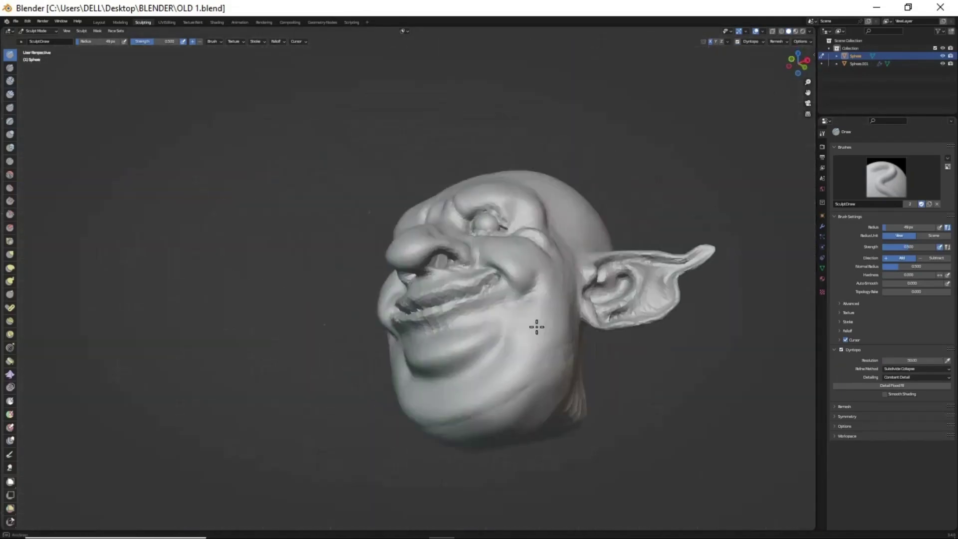
pyautogui.scroll(3, 451, 344)
pyautogui.scroll(-3, 464, 368)
pyautogui.moveTo(452, 344)
pyautogui.mouseDown(button='middle')
pyautogui.moveTo(463, 368)
pyautogui.moveTo(488, 342)
pyautogui.moveTo(514, 395)
pyautogui.moveTo(512, 355)
pyautogui.mouseUp(button='middle')
pyautogui.scroll(-1, 514, 396)
pyautogui.scroll(1, 513, 356)
# Step: Show the wireframe overlay and Simplify the forehead, face, scalp and right ear
pyautogui.hotkey('shift', 'z')
pyautogui.scroll(-1, 512, 355)
pyautogui.click(10, 387)
pyautogui.moveTo(420, 229); pyautogui.dragTo(476, 300)
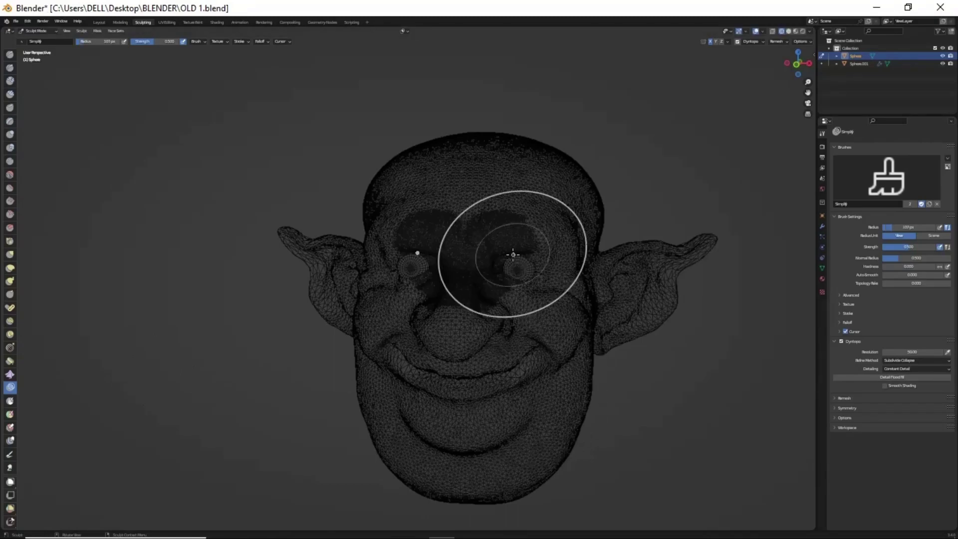
pyautogui.moveTo(513, 255); pyautogui.dragTo(563, 378)
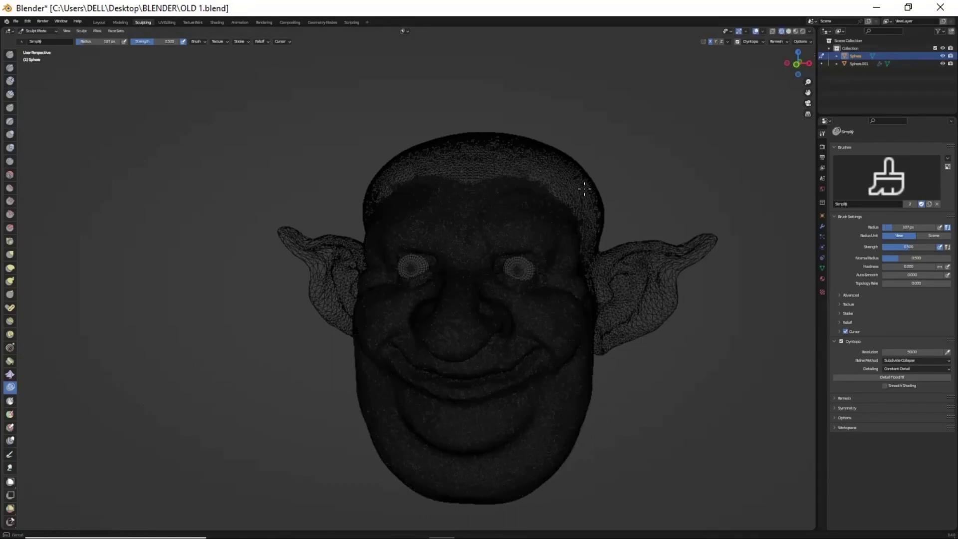
pyautogui.moveTo(585, 189); pyautogui.dragTo(495, 149)
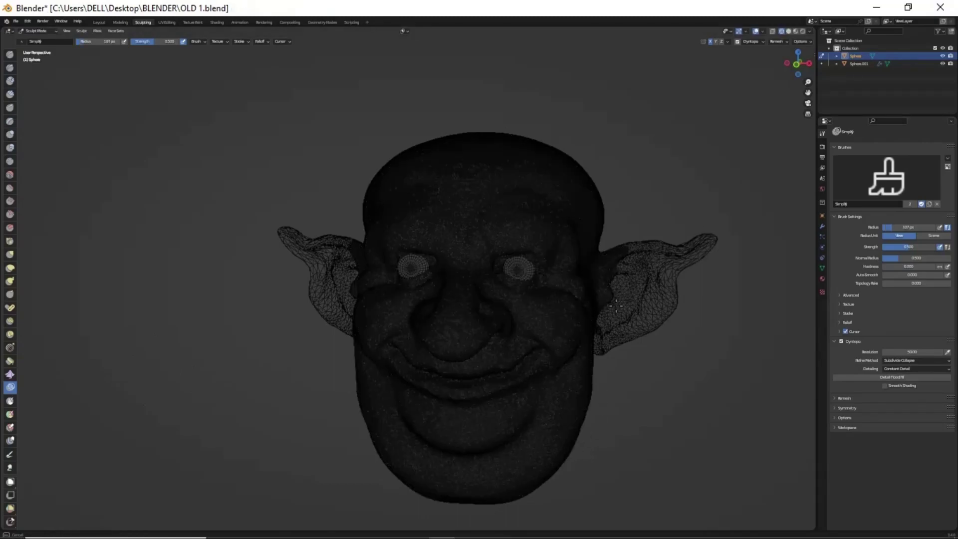
pyautogui.moveTo(616, 305); pyautogui.dragTo(695, 268)
pyautogui.moveTo(695, 267); pyautogui.dragTo(524, 300, button='middle')
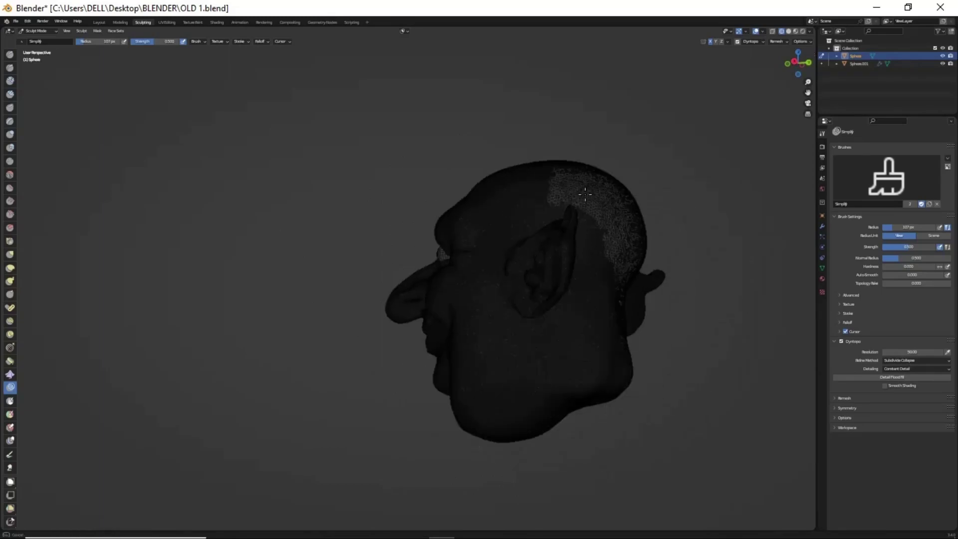
pyautogui.moveTo(552, 186)
pyautogui.mouseDown(button='middle')
pyautogui.moveTo(515, 246)
pyautogui.moveTo(589, 346)
pyautogui.moveTo(594, 310)
pyautogui.moveTo(557, 358)
pyautogui.moveTo(513, 278)
pyautogui.mouseUp(button='middle')
# Step: Grab-shape the cheeks and pointed ears, checking front, sides and back of the head
pyautogui.press('g')
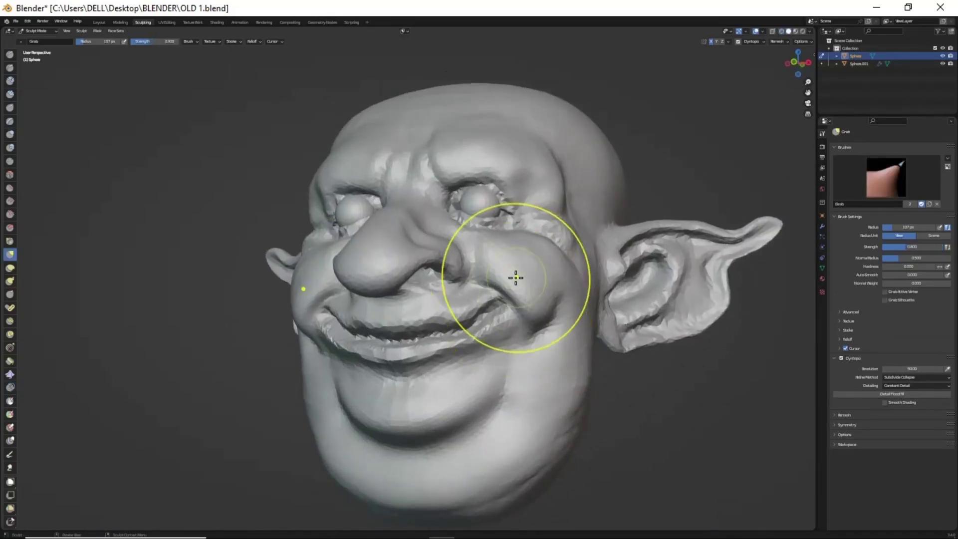
pyautogui.scroll(2, 424, 224)
pyautogui.moveTo(512, 347); pyautogui.dragTo(480, 215, button='middle')
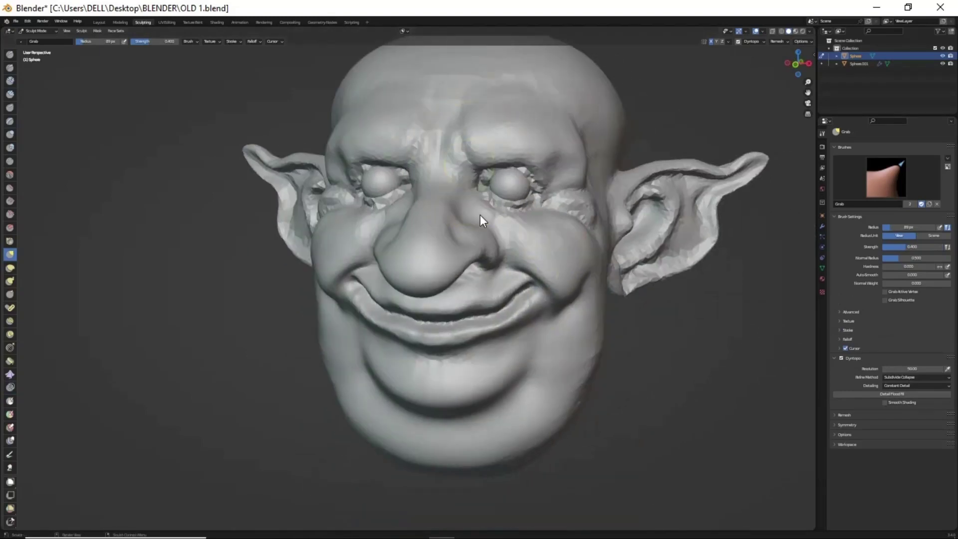
pyautogui.moveTo(416, 130)
pyautogui.mouseDown(button='middle')
pyautogui.moveTo(524, 314)
pyautogui.moveTo(719, 357)
pyautogui.mouseUp(button='middle')
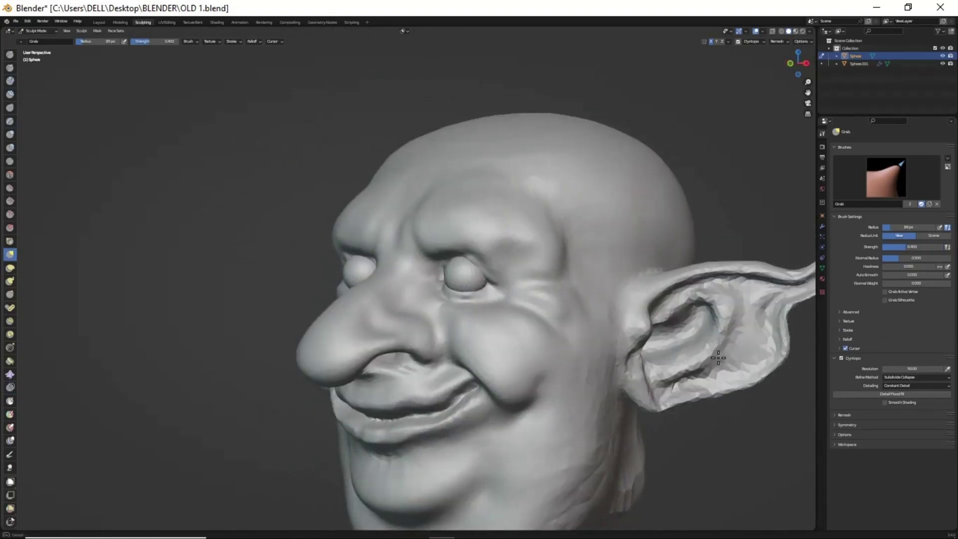
pyautogui.moveTo(599, 361)
pyautogui.mouseDown(button='middle')
pyautogui.moveTo(559, 316)
pyautogui.moveTo(534, 434)
pyautogui.mouseUp(button='middle')
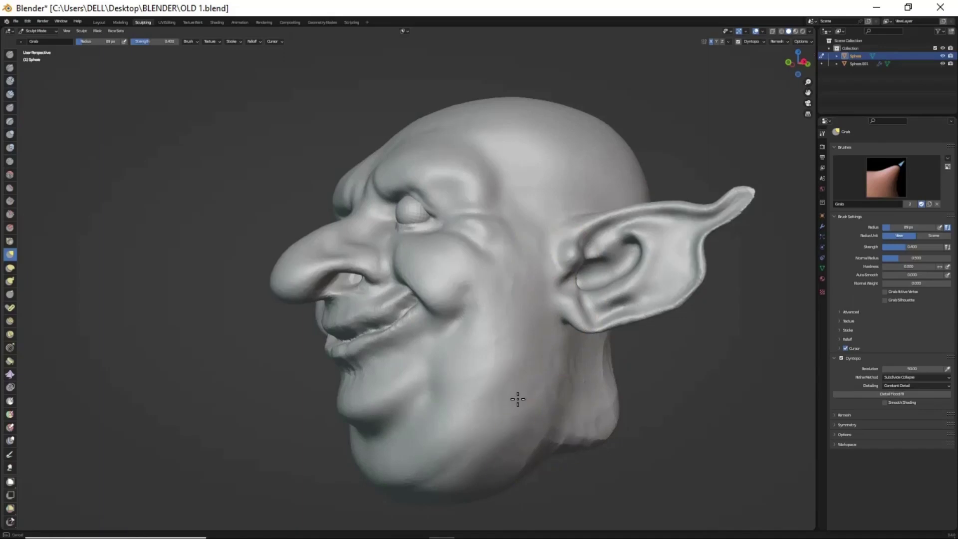
pyautogui.moveTo(517, 399); pyautogui.dragTo(682, 303, button='middle')
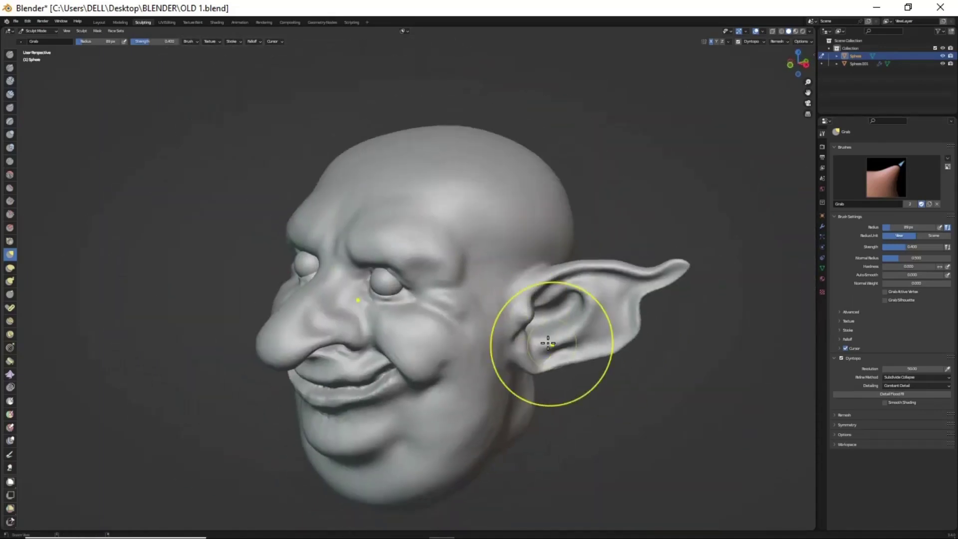
pyautogui.moveTo(545, 338); pyautogui.dragTo(532, 244, button='middle')
pyautogui.moveTo(409, 331)
pyautogui.mouseDown(button='middle')
pyautogui.moveTo(479, 326)
pyautogui.moveTo(406, 246)
pyautogui.moveTo(516, 289)
pyautogui.moveTo(543, 349)
pyautogui.moveTo(593, 359)
pyautogui.moveTo(575, 329)
pyautogui.moveTo(514, 293)
pyautogui.moveTo(531, 287)
pyautogui.moveTo(460, 220)
pyautogui.moveTo(489, 228)
pyautogui.moveTo(475, 256)
pyautogui.mouseUp(button='middle')
# Step: Set the Draw brush radius to 27 px and build up deeper brow wrinkles
pyautogui.press('x')
pyautogui.press('f')
pyautogui.click(495, 313)
pyautogui.scroll(2, 531, 286)
pyautogui.scroll(2, 481, 228)
pyautogui.scroll(-2, 481, 228)
pyautogui.hotkey('shift', 'x')
pyautogui.press('g')
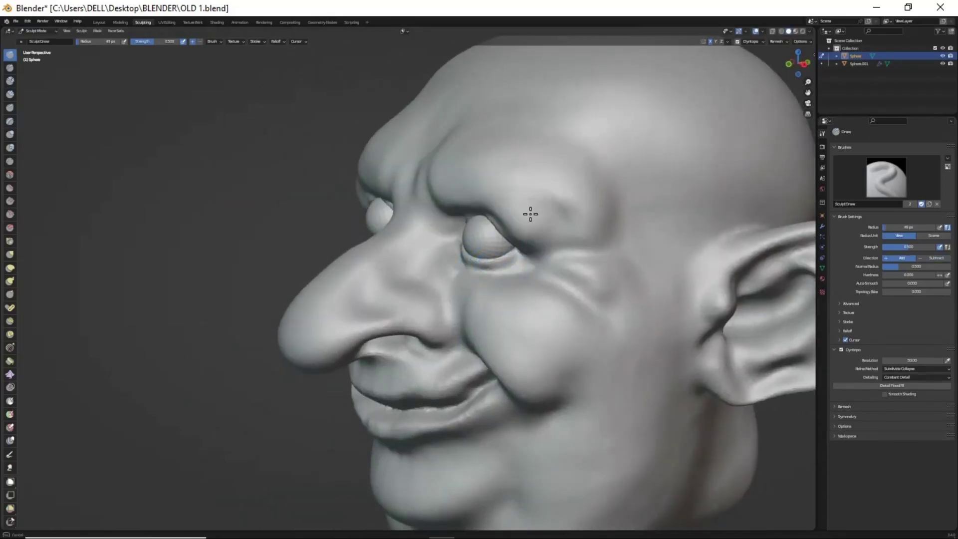
# Step: Carve creases between and around the eyes with Draw Sharp, Grab and Draw
pyautogui.moveTo(530, 212)
pyautogui.mouseDown(button='middle')
pyautogui.moveTo(514, 239)
pyautogui.moveTo(517, 230)
pyautogui.moveTo(531, 256)
pyautogui.moveTo(487, 194)
pyautogui.mouseUp(button='middle')
pyautogui.scroll(2, 518, 231)
pyautogui.scroll(-3, 518, 231)
pyautogui.press('x')
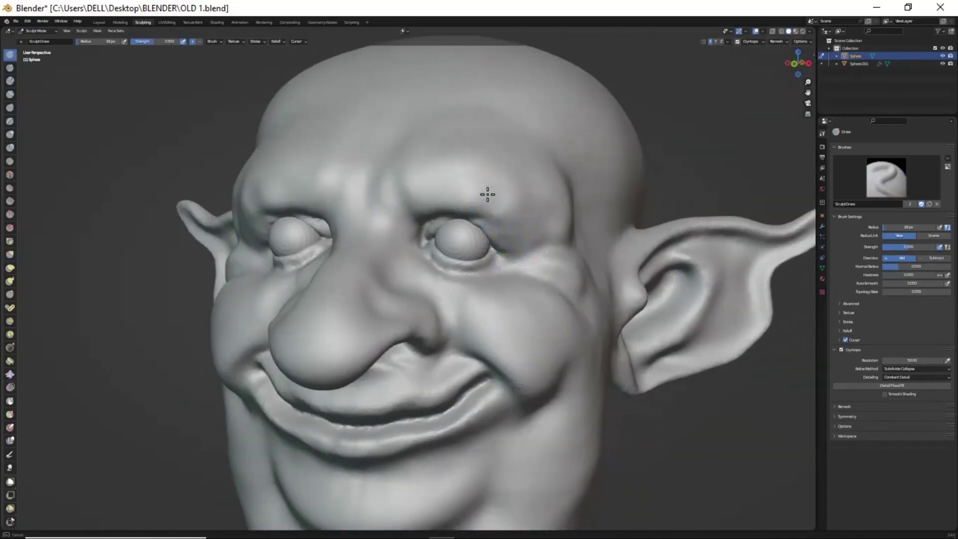
pyautogui.moveTo(421, 224)
pyautogui.mouseDown(button='middle')
pyautogui.moveTo(406, 203)
pyautogui.moveTo(438, 239)
pyautogui.moveTo(453, 214)
pyautogui.moveTo(490, 273)
pyautogui.moveTo(409, 126)
pyautogui.mouseUp(button='middle')
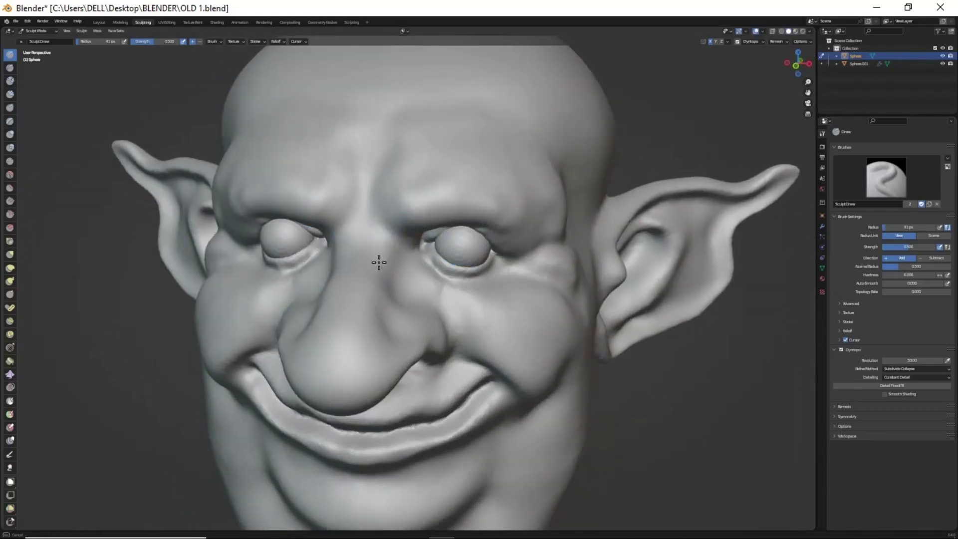
pyautogui.moveTo(411, 380); pyautogui.dragTo(359, 297, button='middle')
pyautogui.moveTo(354, 345)
pyautogui.mouseDown(button='middle')
pyautogui.moveTo(373, 250)
pyautogui.moveTo(367, 291)
pyautogui.mouseUp(button='middle')
pyautogui.hotkey('shift', 'x')
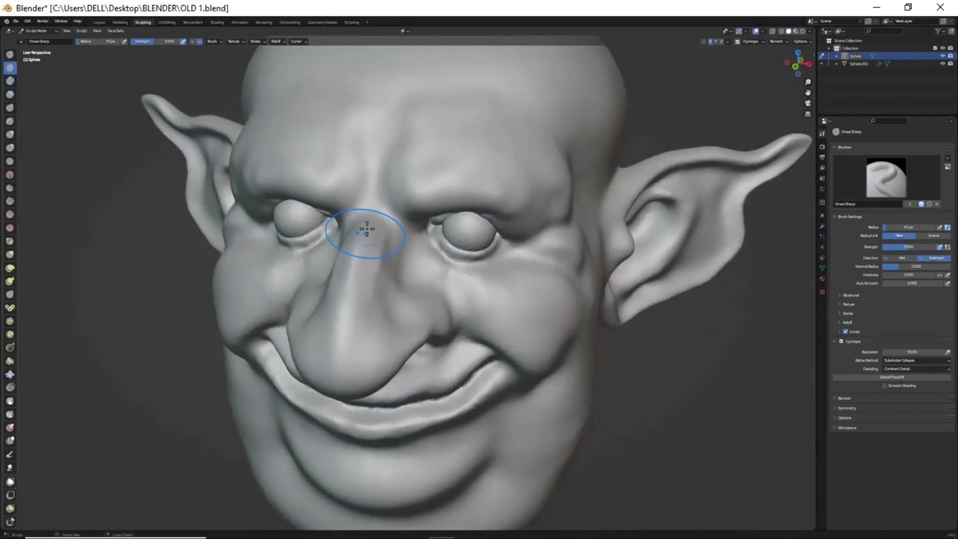
pyautogui.moveTo(422, 189)
pyautogui.mouseDown(button='middle')
pyautogui.moveTo(414, 228)
pyautogui.moveTo(382, 172)
pyautogui.mouseUp(button='middle')
# Step: Add volume with the Draw brush to fill out the grinning lips
pyautogui.press('x')
pyautogui.scroll(-3, 449, 321)
pyautogui.moveTo(448, 300)
pyautogui.mouseDown(button='middle')
pyautogui.moveTo(450, 321)
pyautogui.moveTo(487, 310)
pyautogui.moveTo(440, 306)
pyautogui.moveTo(556, 201)
pyautogui.moveTo(522, 317)
pyautogui.mouseUp(button='middle')
pyautogui.scroll(4, 440, 307)
pyautogui.scroll(-2, 521, 316)
pyautogui.scroll(2, 521, 316)
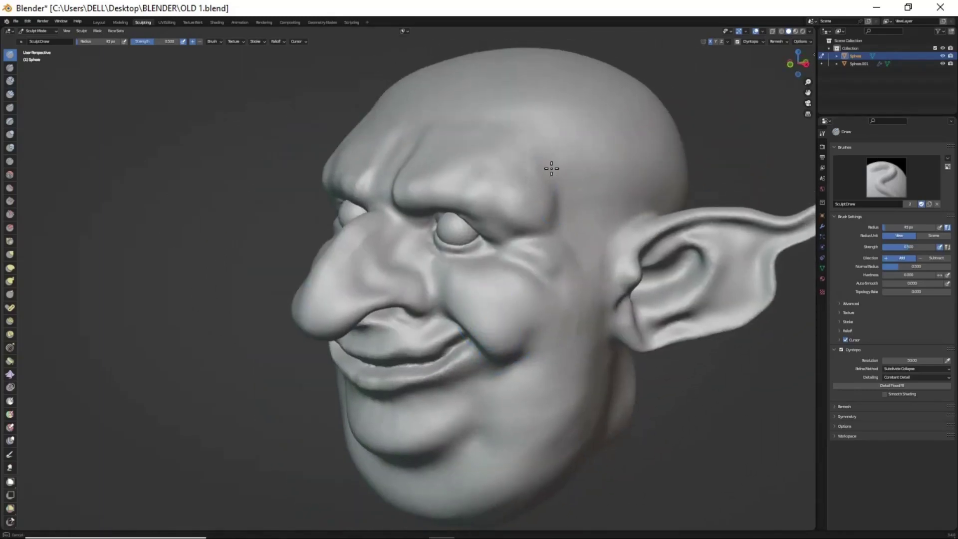
pyautogui.moveTo(444, 168)
pyautogui.mouseDown(button='middle')
pyautogui.moveTo(539, 334)
pyautogui.moveTo(595, 336)
pyautogui.moveTo(537, 300)
pyautogui.moveTo(528, 368)
pyautogui.moveTo(546, 379)
pyautogui.moveTo(535, 325)
pyautogui.moveTo(576, 344)
pyautogui.moveTo(524, 317)
pyautogui.moveTo(546, 310)
pyautogui.moveTo(548, 366)
pyautogui.moveTo(539, 330)
pyautogui.moveTo(569, 295)
pyautogui.moveTo(572, 355)
pyautogui.moveTo(509, 373)
pyautogui.moveTo(494, 259)
pyautogui.mouseUp(button='middle')
pyautogui.scroll(3, 459, 264)
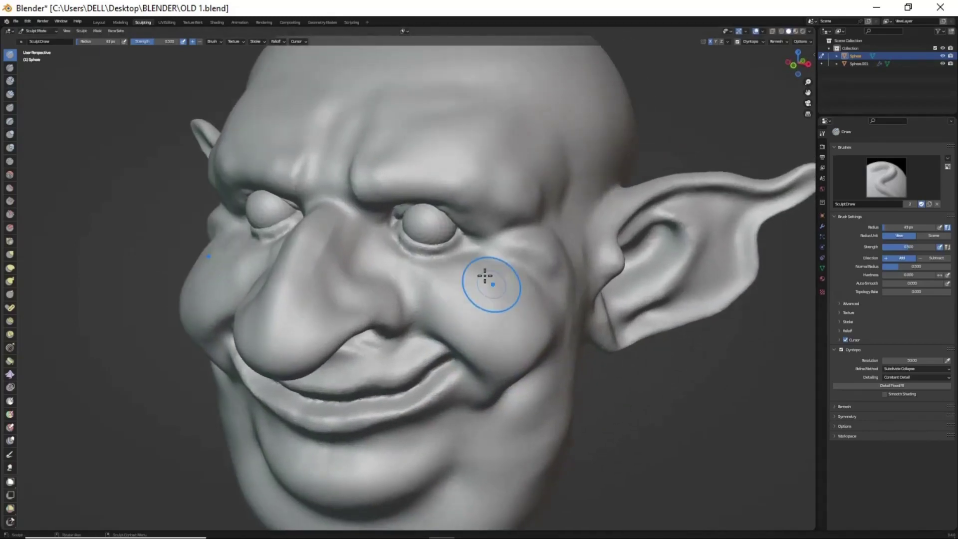
pyautogui.scroll(-2, 459, 275)
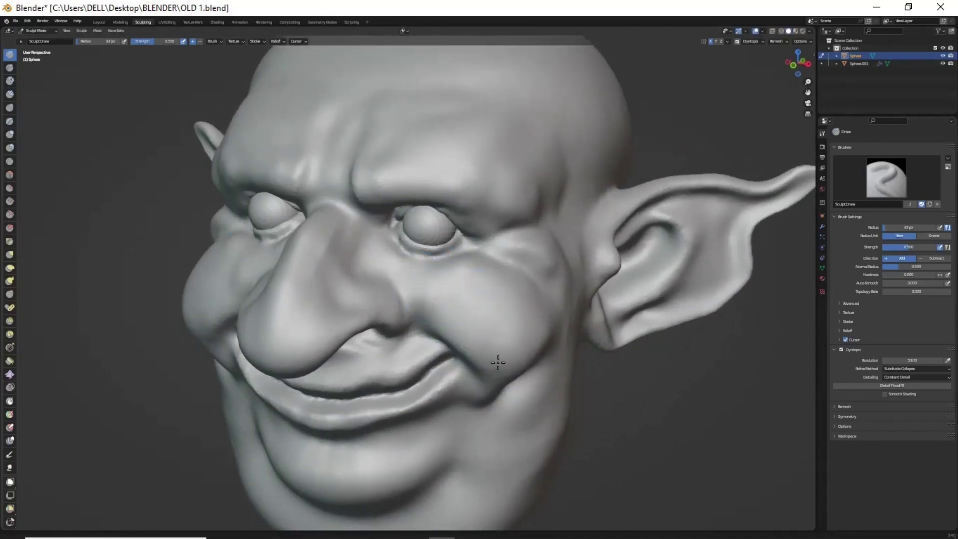
pyautogui.scroll(-2, 496, 364)
pyautogui.scroll(2, 509, 374)
pyautogui.moveTo(509, 374); pyautogui.dragTo(491, 338, button='middle')
pyautogui.scroll(2, 491, 338)
# Step: Reshape the lips with Grab and sharpen the smile creases with Draw
pyautogui.press('g')
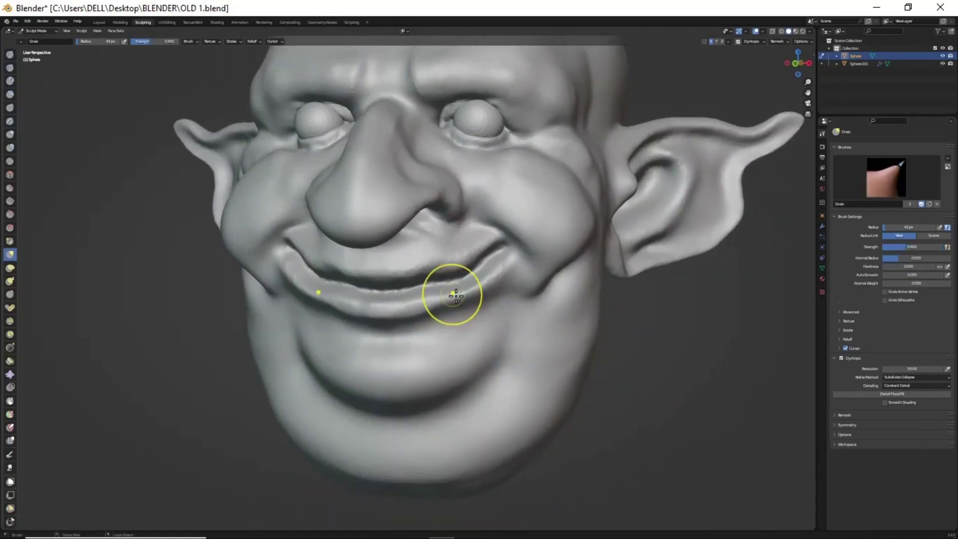
pyautogui.scroll(2, 450, 289)
pyautogui.moveTo(434, 250)
pyautogui.mouseDown(button='middle')
pyautogui.moveTo(390, 249)
pyautogui.moveTo(454, 243)
pyautogui.moveTo(451, 284)
pyautogui.moveTo(483, 312)
pyautogui.moveTo(548, 108)
pyautogui.mouseUp(button='middle')
pyautogui.press('x')
pyautogui.scroll(3, 449, 264)
pyautogui.scroll(-2, 466, 331)
pyautogui.scroll(2, 548, 108)
pyautogui.moveTo(401, 212); pyautogui.dragTo(524, 154, button='middle')
pyautogui.scroll(-4, 526, 346)
pyautogui.moveTo(526, 347)
pyautogui.mouseDown(button='middle')
pyautogui.moveTo(562, 403)
pyautogui.moveTo(507, 324)
pyautogui.mouseUp(button='middle')
pyautogui.scroll(1, 506, 325)
# Step: Apply Shade Smooth to the goblin head and return to Sculpting
pyautogui.hotkey('ctrl', 'pageup')
pyautogui.hotkey('ctrl', 'pageup')
pyautogui.rightClick(719, 89)
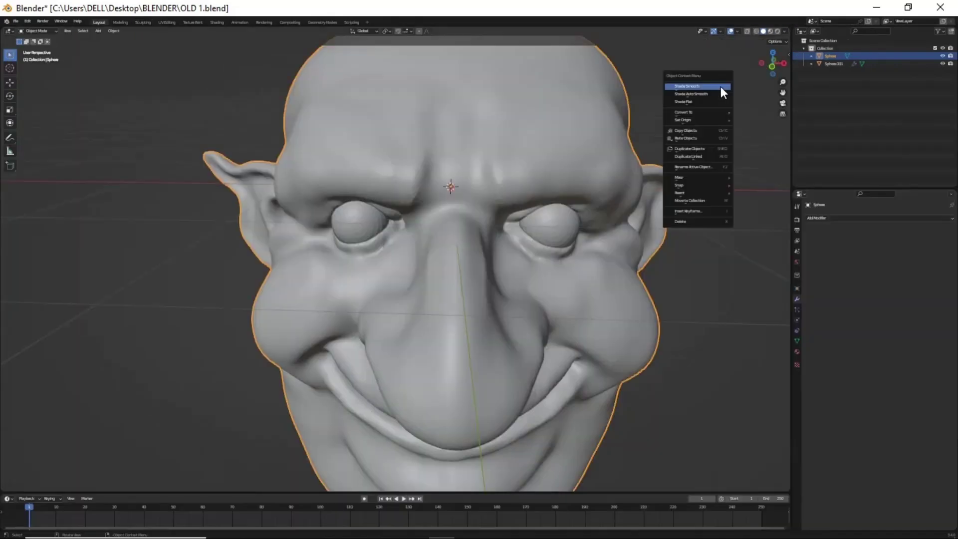
pyautogui.click(719, 90)
pyautogui.click(144, 22)
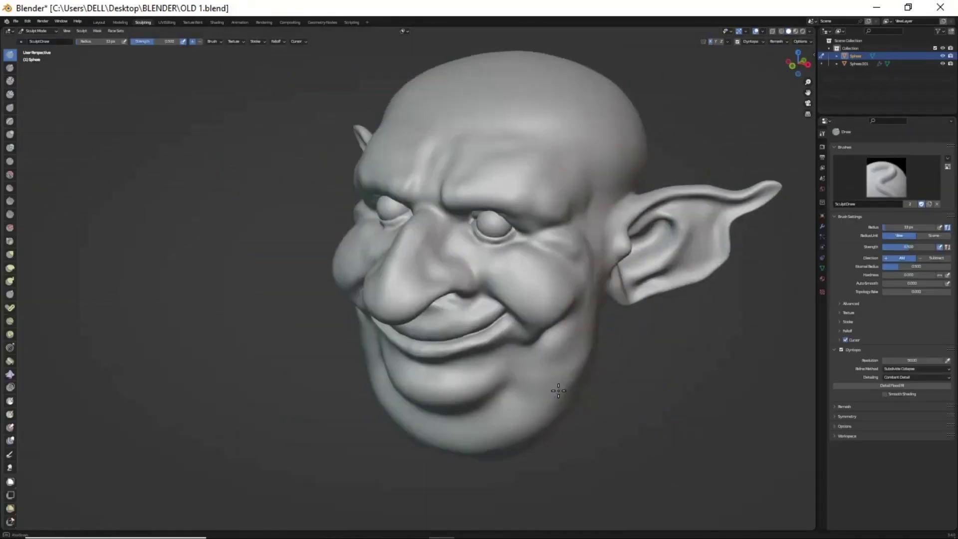
# Step: Reshape the goblin's eyelids with the Grab brush, viewing from front and profile
pyautogui.moveTo(499, 319)
pyautogui.mouseDown(button='middle')
pyautogui.moveTo(583, 332)
pyautogui.moveTo(532, 319)
pyautogui.moveTo(552, 252)
pyautogui.moveTo(507, 232)
pyautogui.mouseUp(button='middle')
pyautogui.scroll(1, 533, 319)
pyautogui.scroll(2, 544, 289)
pyautogui.scroll(2, 576, 277)
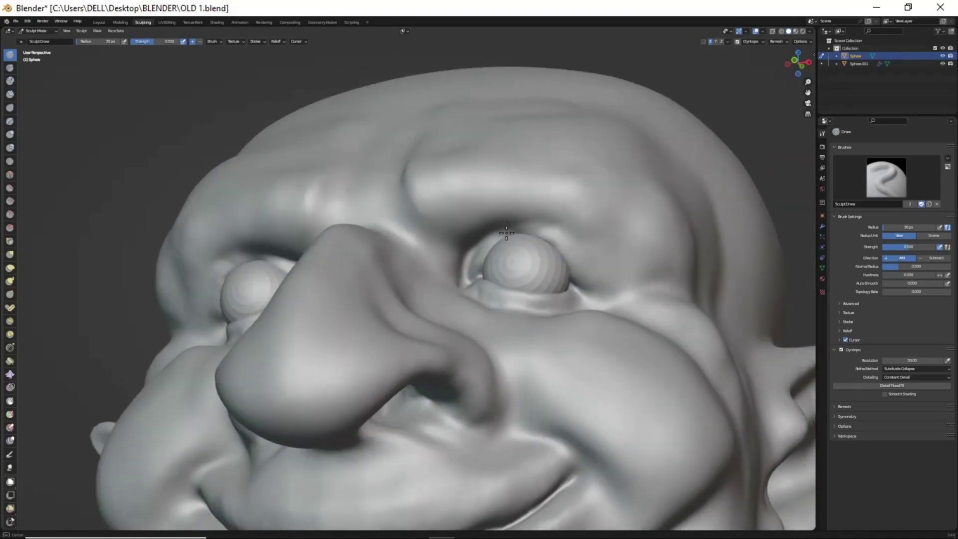
pyautogui.scroll(-2, 501, 293)
pyautogui.moveTo(500, 293); pyautogui.dragTo(466, 274, button='middle')
pyautogui.scroll(-3, 592, 247)
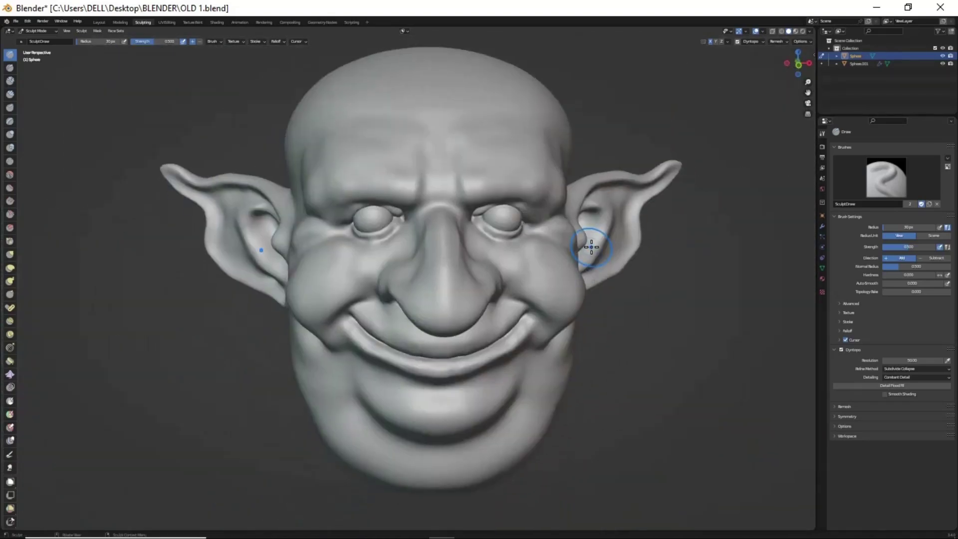
pyautogui.moveTo(591, 247); pyautogui.dragTo(504, 364, button='middle')
pyautogui.scroll(1, 513, 186)
pyautogui.press('g')
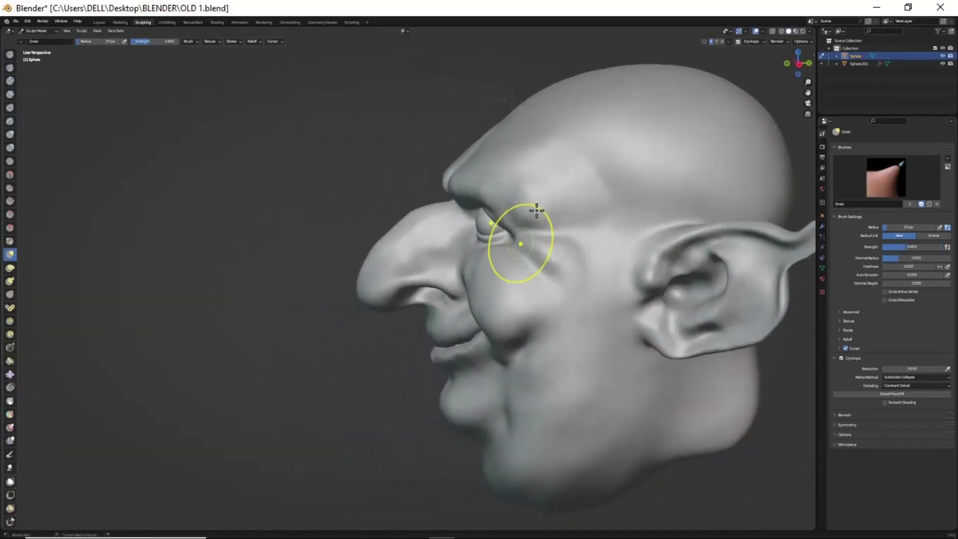
pyautogui.scroll(2, 497, 173)
pyautogui.moveTo(498, 173)
pyautogui.mouseDown(button='middle')
pyautogui.moveTo(456, 184)
pyautogui.moveTo(509, 286)
pyautogui.mouseUp(button='middle')
pyautogui.scroll(2, 508, 286)
# Step: Refine the eye and cheek area with the Draw and Grab brushes
pyautogui.press('x')
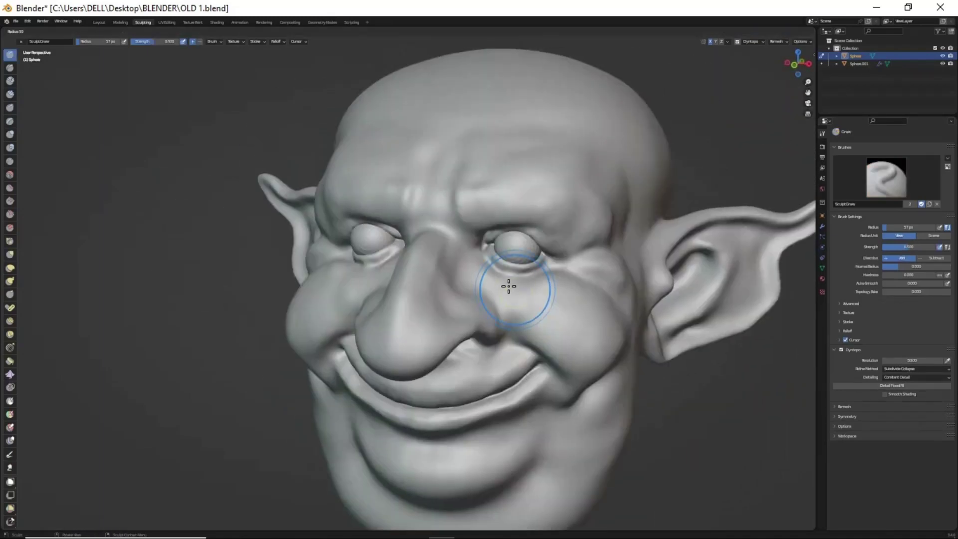
pyautogui.press('g')
pyautogui.moveTo(544, 243); pyautogui.dragTo(551, 396, button='middle')
pyautogui.scroll(-2, 542, 226)
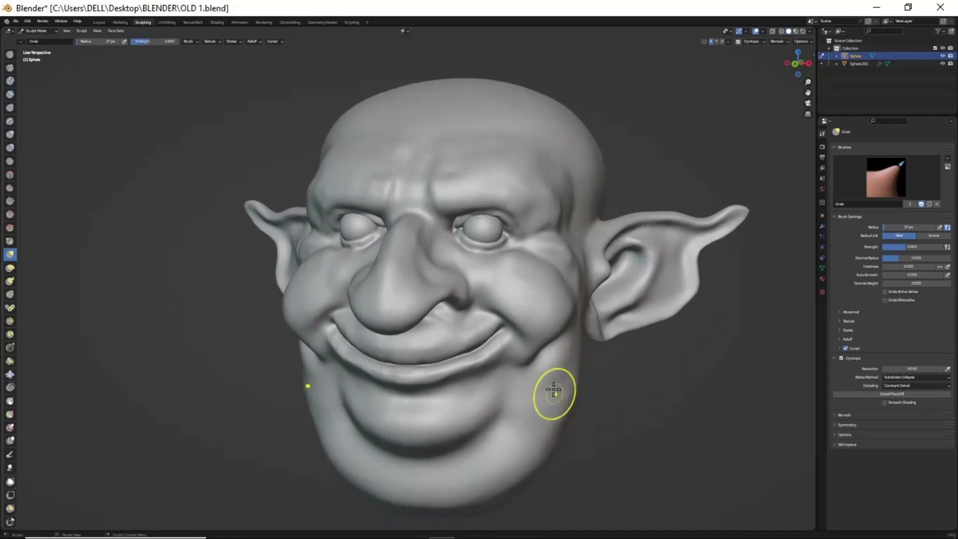
pyautogui.scroll(3, 519, 313)
pyautogui.moveTo(519, 313); pyautogui.dragTo(513, 242, button='middle')
# Step: Deepen the smile lines and eye-corner wrinkles with Crease and Draw Sharp brushes
pyautogui.hotkey('shift', 'c')
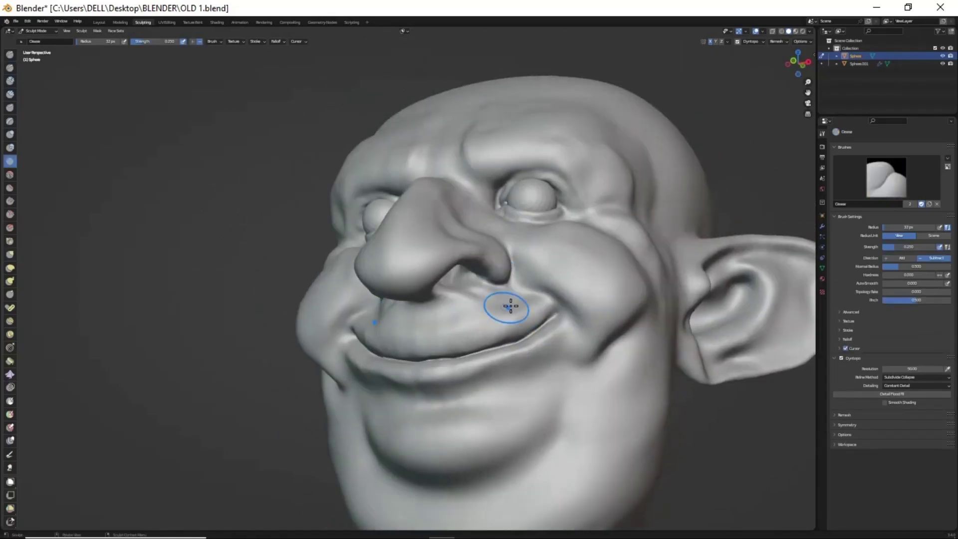
pyautogui.press('x')
pyautogui.moveTo(507, 304)
pyautogui.mouseDown(button='middle')
pyautogui.moveTo(529, 250)
pyautogui.moveTo(620, 231)
pyautogui.mouseUp(button='middle')
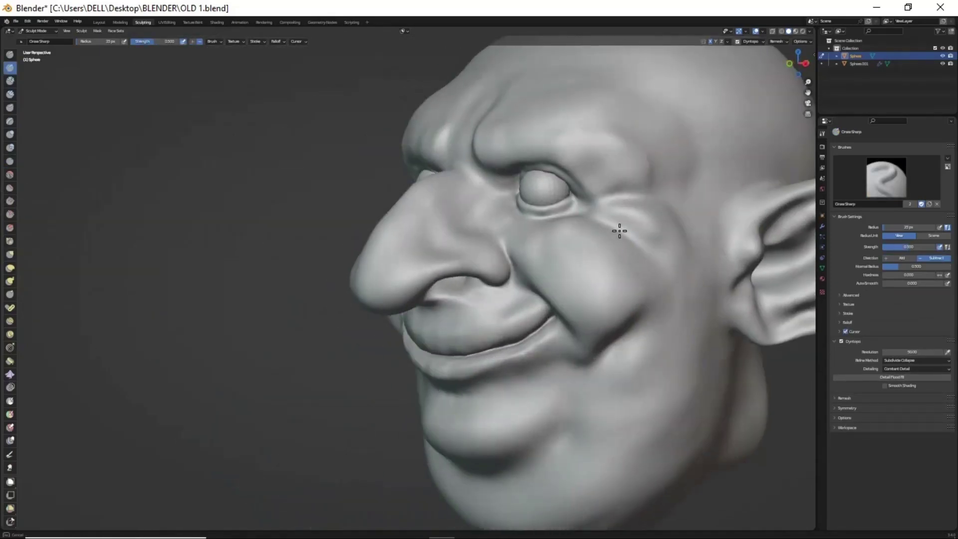
pyautogui.scroll(-3, 639, 307)
pyautogui.moveTo(639, 307)
pyautogui.mouseDown(button='middle')
pyautogui.moveTo(496, 353)
pyautogui.moveTo(606, 406)
pyautogui.moveTo(546, 352)
pyautogui.moveTo(529, 267)
pyautogui.moveTo(473, 300)
pyautogui.moveTo(499, 260)
pyautogui.mouseUp(button='middle')
pyautogui.scroll(2, 546, 352)
pyautogui.scroll(-2, 546, 351)
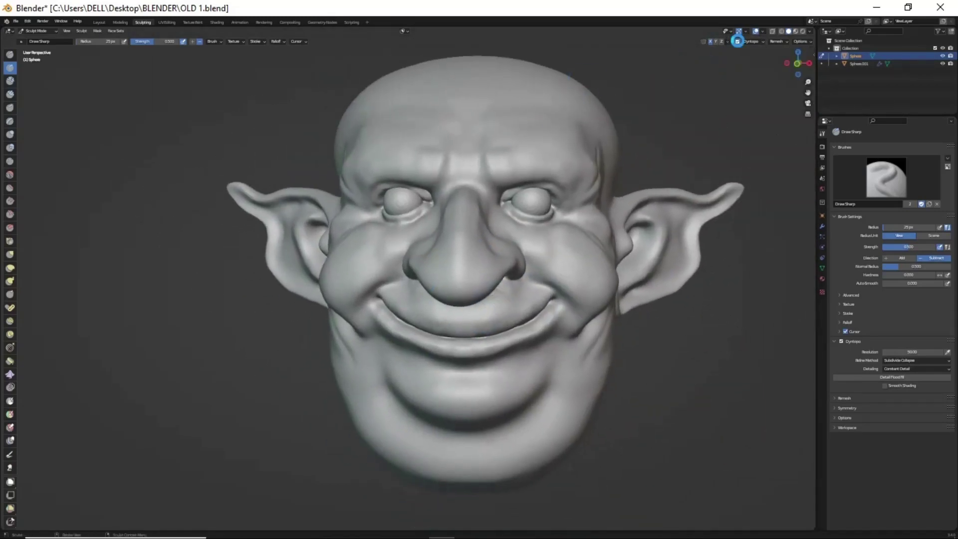
# Step: In Vertex Paint, enlarge the brush and paint the nose, brow and back streak peach
pyautogui.click(10, 454)
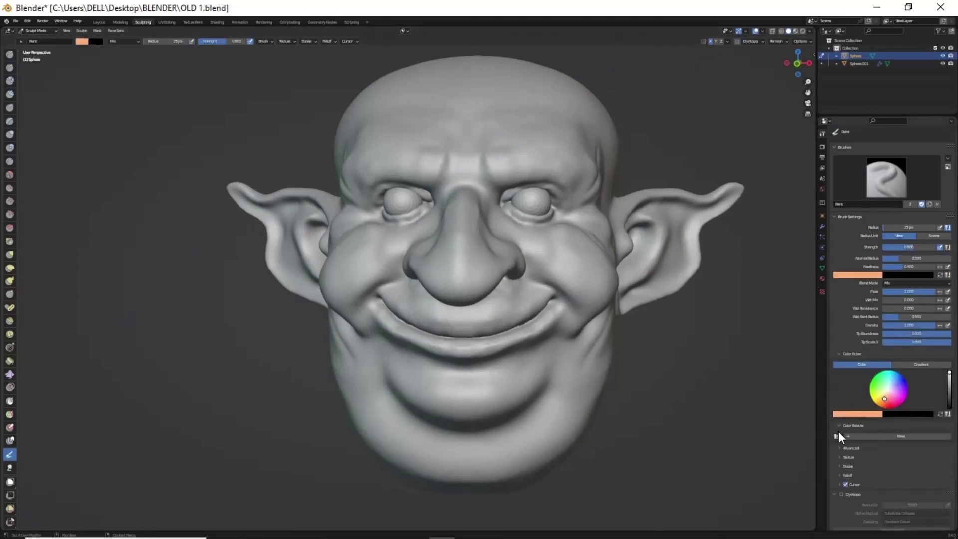
pyautogui.moveTo(459, 176)
pyautogui.mouseDown(button='middle')
pyautogui.moveTo(410, 240)
pyautogui.moveTo(445, 222)
pyautogui.mouseUp(button='middle')
pyautogui.press('f')
pyautogui.click(446, 223)
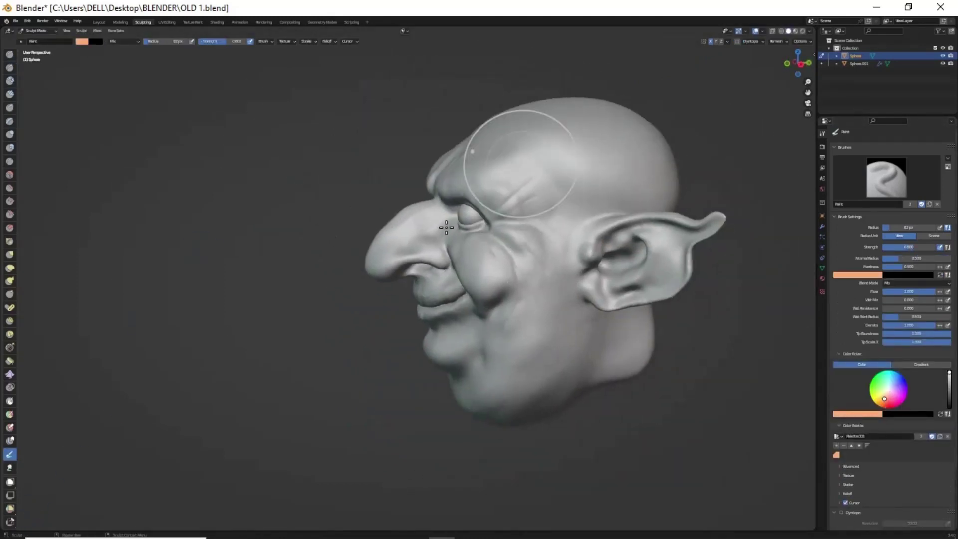
pyautogui.moveTo(429, 210)
pyautogui.mouseDown()
pyautogui.moveTo(397, 279)
pyautogui.moveTo(440, 350)
pyautogui.moveTo(531, 220)
pyautogui.moveTo(614, 300)
pyautogui.moveTo(665, 327)
pyautogui.mouseUp()
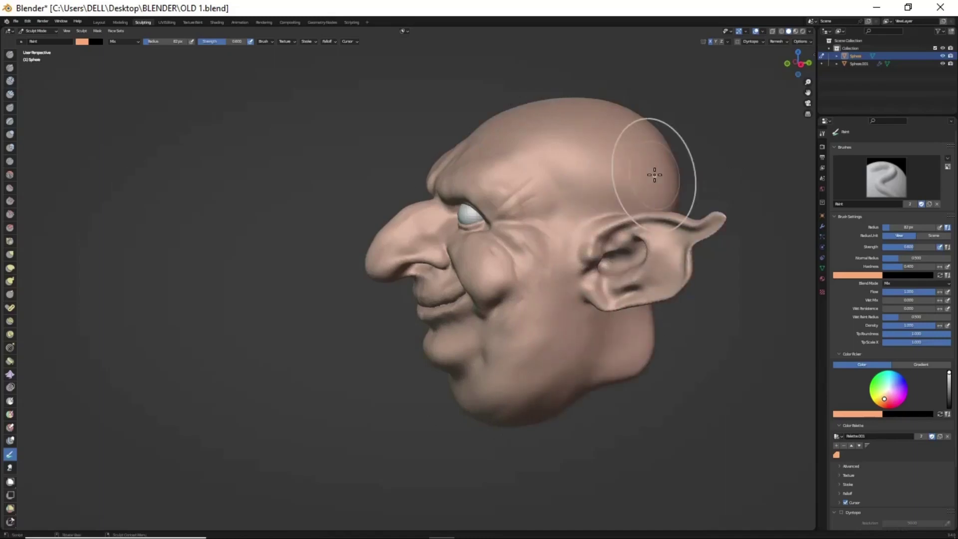
pyautogui.moveTo(655, 175); pyautogui.dragTo(588, 124, button='middle')
pyautogui.moveTo(588, 124); pyautogui.dragTo(596, 277)
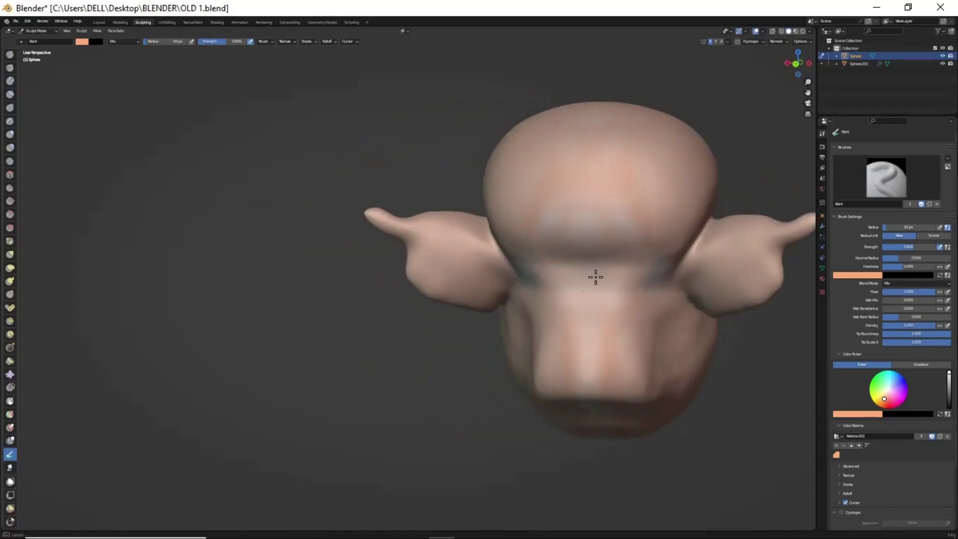
pyautogui.moveTo(595, 277)
pyautogui.mouseDown(button='middle')
pyautogui.moveTo(681, 345)
pyautogui.moveTo(589, 166)
pyautogui.mouseUp(button='middle')
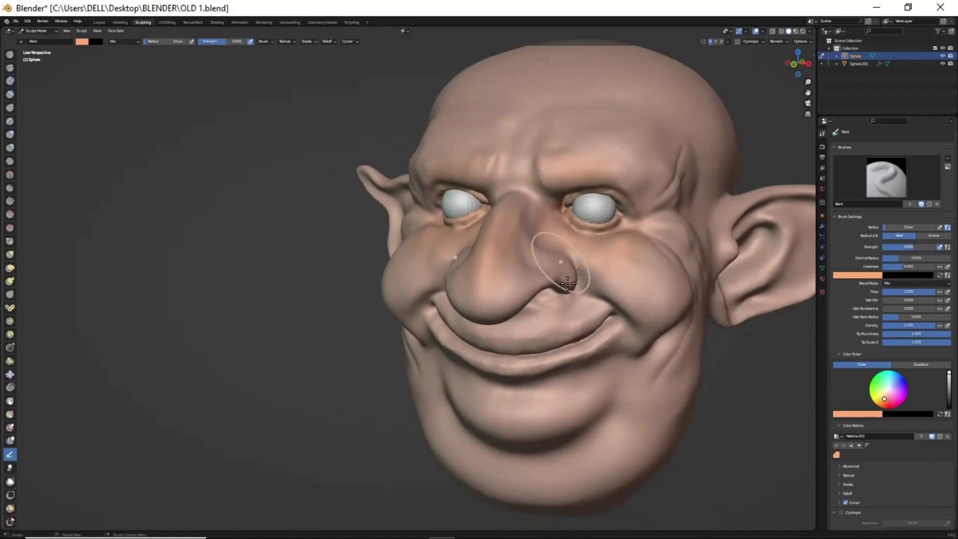
pyautogui.scroll(-3, 567, 283)
pyautogui.moveTo(568, 284); pyautogui.dragTo(539, 280, button='middle')
# Step: Paint the nose, around the eyes, both cheeks and the right ear red
pyautogui.click(837, 453)
pyautogui.moveTo(455, 243); pyautogui.dragTo(496, 250)
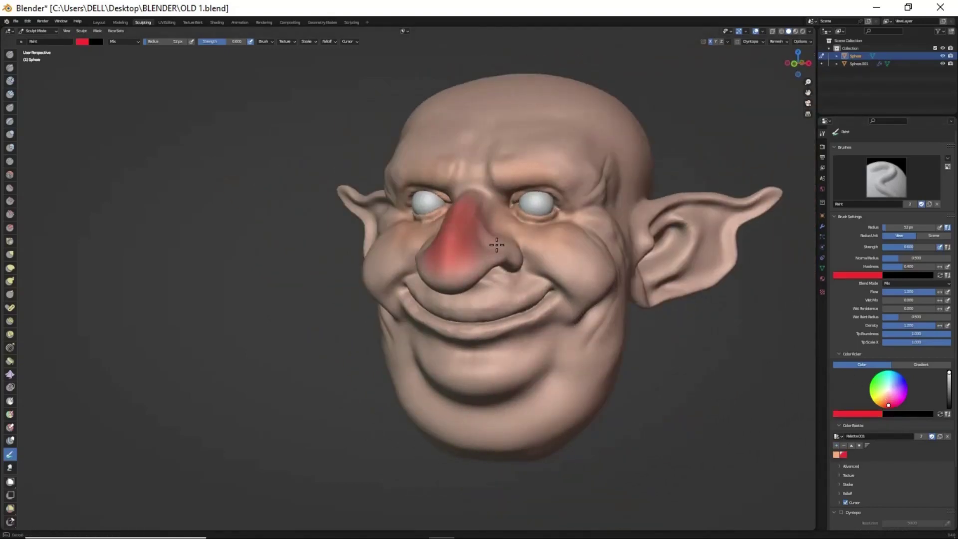
pyautogui.moveTo(415, 214); pyautogui.dragTo(560, 220)
pyautogui.moveTo(379, 260); pyautogui.dragTo(385, 284)
pyautogui.moveTo(584, 260); pyautogui.dragTo(599, 285)
pyautogui.moveTo(599, 279); pyautogui.dragTo(624, 280, button='middle')
pyautogui.moveTo(674, 259)
pyautogui.mouseDown()
pyautogui.moveTo(742, 218)
pyautogui.moveTo(698, 239)
pyautogui.mouseUp()
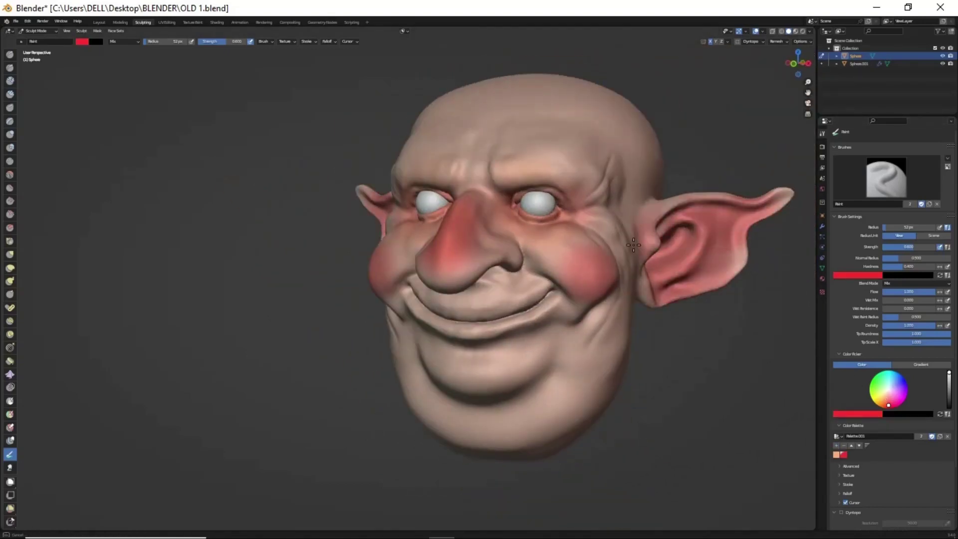
pyautogui.moveTo(669, 209); pyautogui.dragTo(689, 280)
pyautogui.moveTo(456, 275); pyautogui.dragTo(558, 338, button='middle')
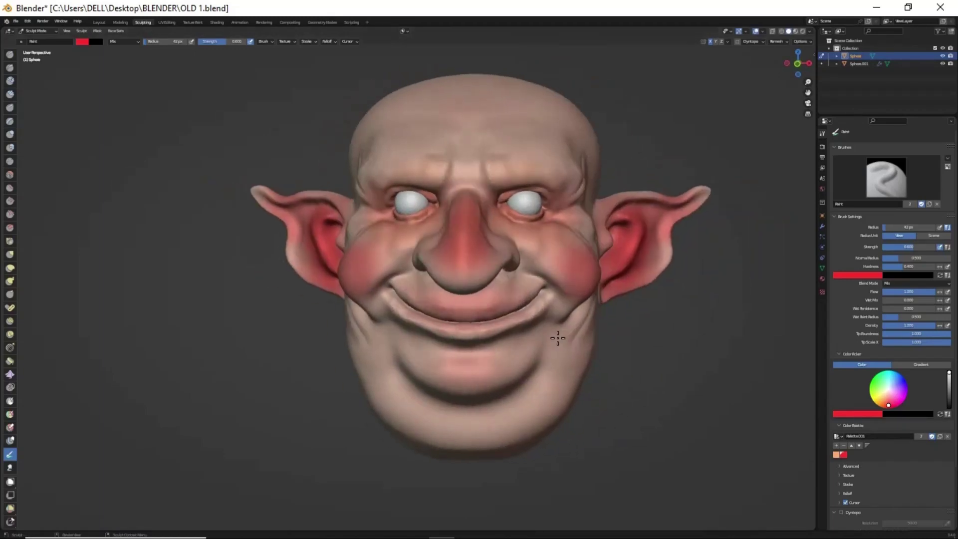
# Step: Darken the jaw with Multiply blending and near-black colour, brush radius 70 px
pyautogui.click(931, 283)
pyautogui.click(893, 305)
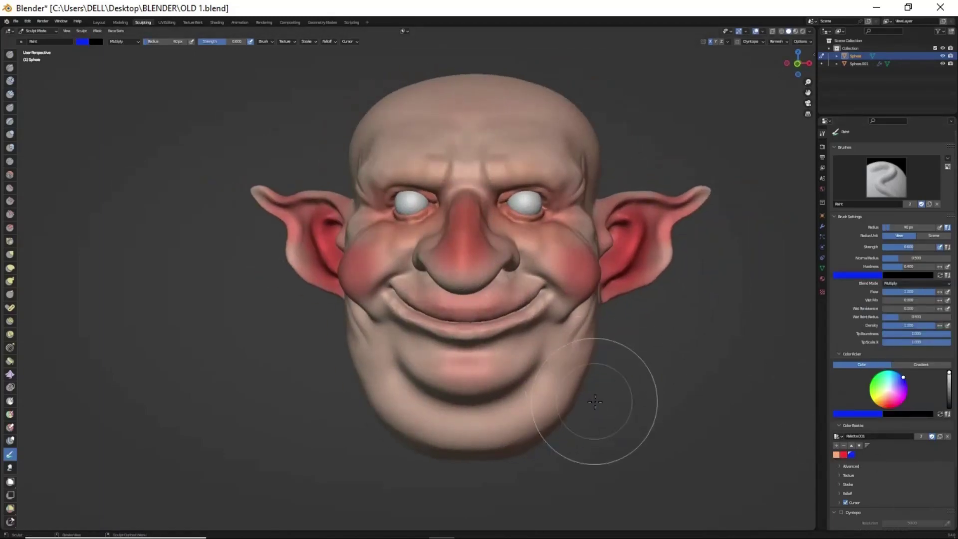
pyautogui.moveTo(595, 401); pyautogui.dragTo(489, 429, button='middle')
pyautogui.moveTo(489, 429); pyautogui.dragTo(568, 433)
pyautogui.hotkey('ctrl', 'z')
pyautogui.moveTo(949, 373); pyautogui.dragTo(949, 405)
pyautogui.moveTo(499, 379); pyautogui.dragTo(578, 364, button='middle')
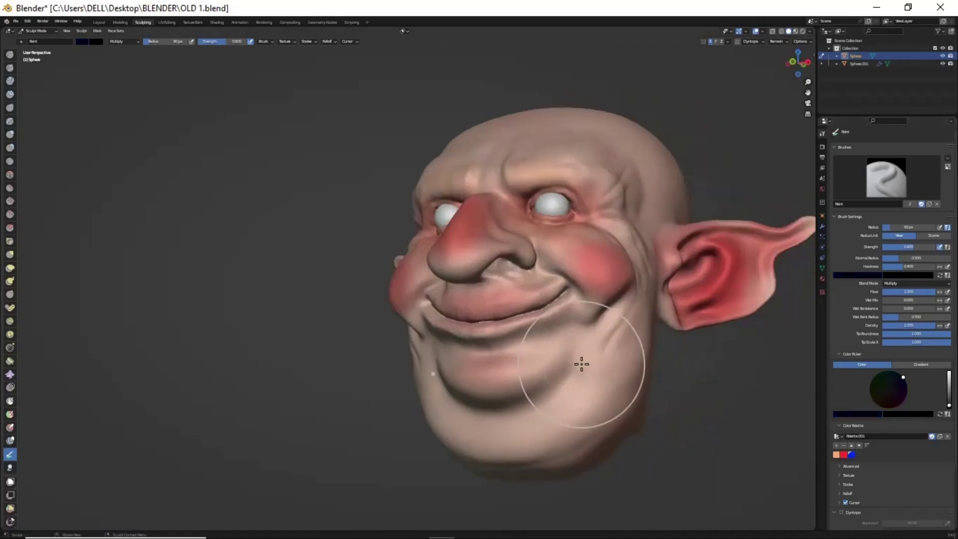
pyautogui.moveTo(578, 364); pyautogui.dragTo(590, 399)
pyautogui.moveTo(589, 399)
pyautogui.mouseDown(button='middle')
pyautogui.moveTo(439, 400)
pyautogui.moveTo(589, 394)
pyautogui.mouseUp(button='middle')
# Step: Restore Mix blending and choose a yellow-green paint colour for the forehead
pyautogui.moveTo(949, 405); pyautogui.dragTo(950, 373)
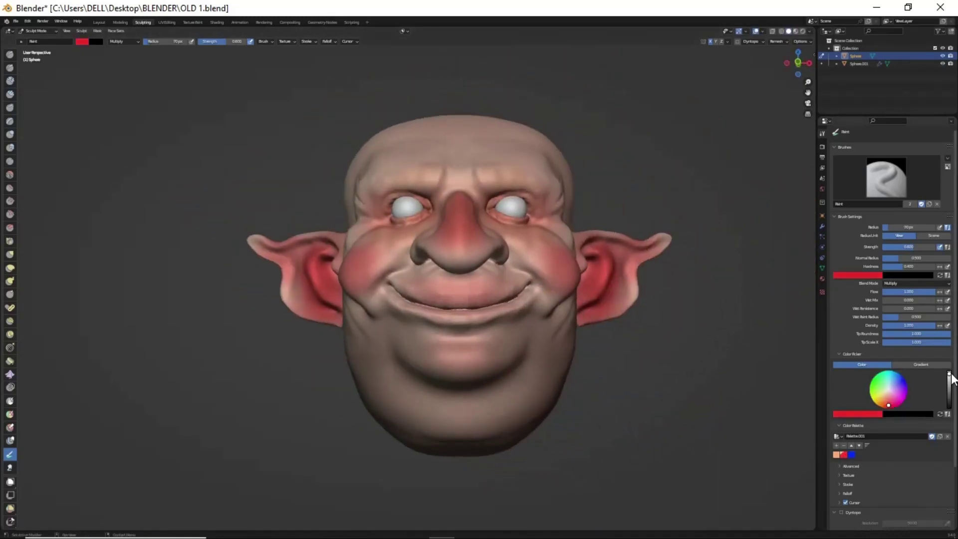
pyautogui.click(915, 283)
pyautogui.click(891, 301)
pyautogui.moveTo(449, 359)
pyautogui.mouseDown(button='middle')
pyautogui.moveTo(550, 357)
pyautogui.moveTo(543, 285)
pyautogui.mouseUp(button='middle')
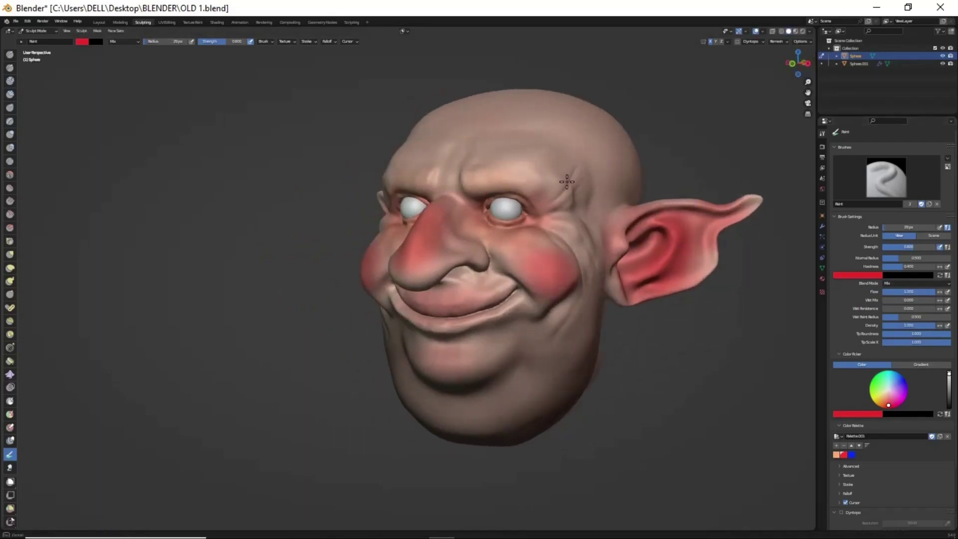
pyautogui.moveTo(567, 182)
pyautogui.mouseDown(button='middle')
pyautogui.moveTo(513, 288)
pyautogui.moveTo(534, 246)
pyautogui.moveTo(499, 279)
pyautogui.moveTo(318, 197)
pyautogui.moveTo(499, 215)
pyautogui.moveTo(526, 204)
pyautogui.mouseUp(button='middle')
pyautogui.click(878, 395)
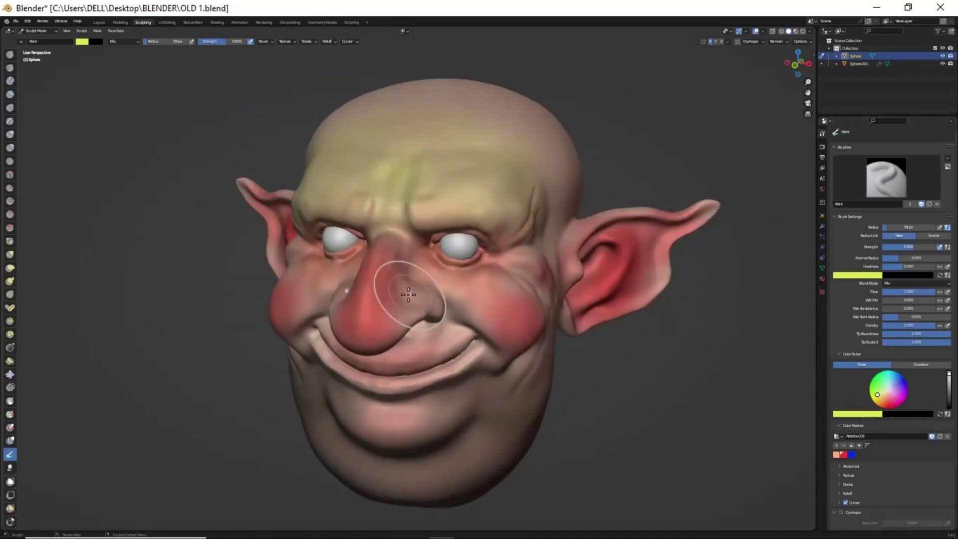
# Step: With Multiply and black, dab moles under the right eye, on the nose tip and mouth corner
pyautogui.moveTo(408, 294); pyautogui.dragTo(439, 250, button='middle')
pyautogui.click(915, 283)
pyautogui.click(876, 313)
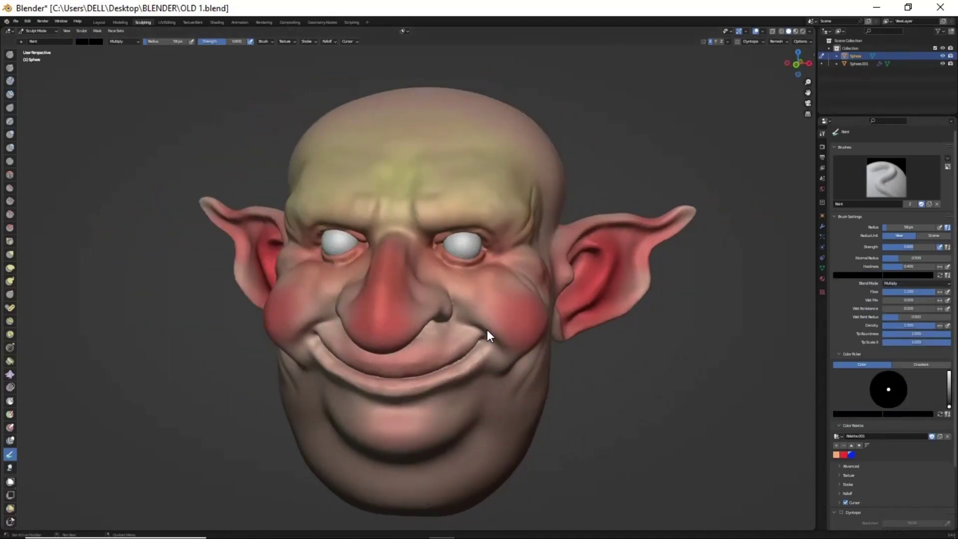
pyautogui.keyDown('ctrl'); pyautogui.moveTo(519, 204); pyautogui.dragTo(467, 248, button='middle'); pyautogui.keyUp('ctrl')
pyautogui.moveTo(740, 98)
pyautogui.mouseDown(button='middle')
pyautogui.moveTo(526, 316)
pyautogui.moveTo(403, 397)
pyautogui.moveTo(514, 434)
pyautogui.moveTo(402, 316)
pyautogui.moveTo(522, 324)
pyautogui.moveTo(449, 335)
pyautogui.moveTo(470, 358)
pyautogui.moveTo(516, 336)
pyautogui.moveTo(467, 283)
pyautogui.moveTo(499, 279)
pyautogui.moveTo(516, 251)
pyautogui.mouseUp(button='middle')
pyautogui.click(544, 320)
pyautogui.click(403, 397)
pyautogui.click(402, 316)
# Step: Shade the eye sockets darker, checking the head from around
pyautogui.scroll(3, 438, 341)
pyautogui.scroll(2, 468, 283)
pyautogui.scroll(-3, 479, 290)
pyautogui.scroll(3, 516, 252)
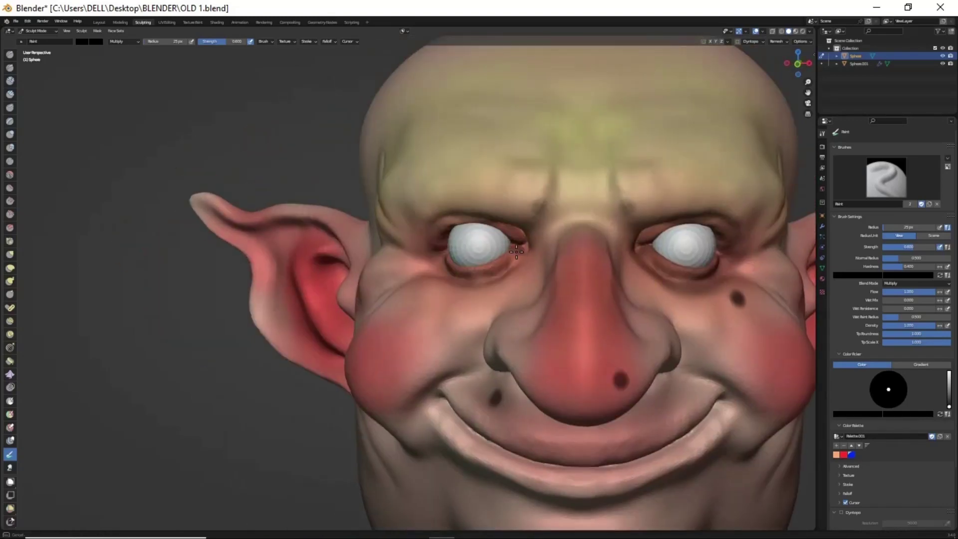
pyautogui.moveTo(435, 259)
pyautogui.mouseDown(button='middle')
pyautogui.moveTo(674, 242)
pyautogui.moveTo(657, 315)
pyautogui.moveTo(624, 348)
pyautogui.mouseUp(button='middle')
pyautogui.scroll(-3, 657, 314)
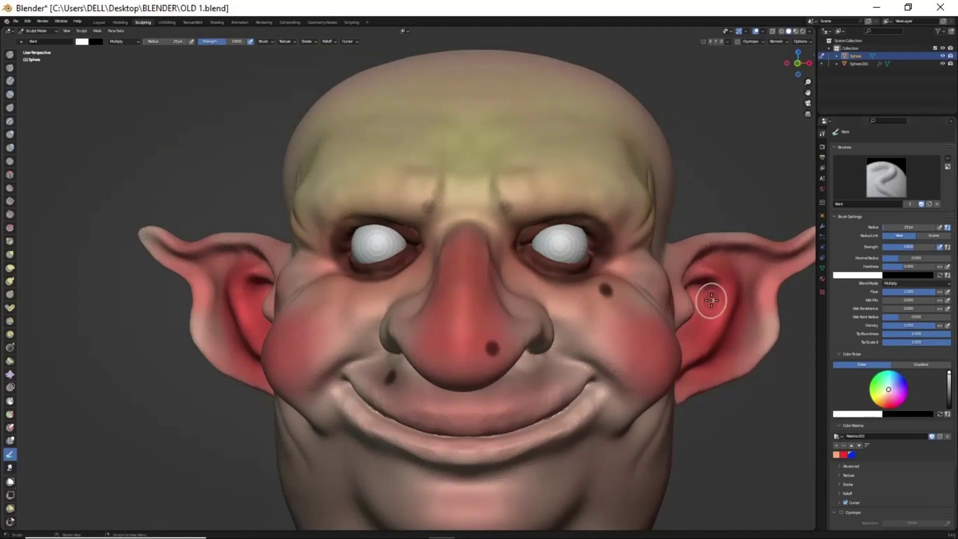
# Step: Set blending back to Mix and switch to painting the eyes object Sphere.001
pyautogui.click(898, 283)
pyautogui.click(878, 290)
pyautogui.hotkey('alt', 'q')
pyautogui.moveTo(563, 242)
pyautogui.mouseDown(button='middle')
pyautogui.moveTo(507, 229)
pyautogui.moveTo(575, 353)
pyautogui.mouseUp(button='middle')
# Step: Paint dark pupils into both eyeballs using Multiply blending
pyautogui.scroll(3, 576, 353)
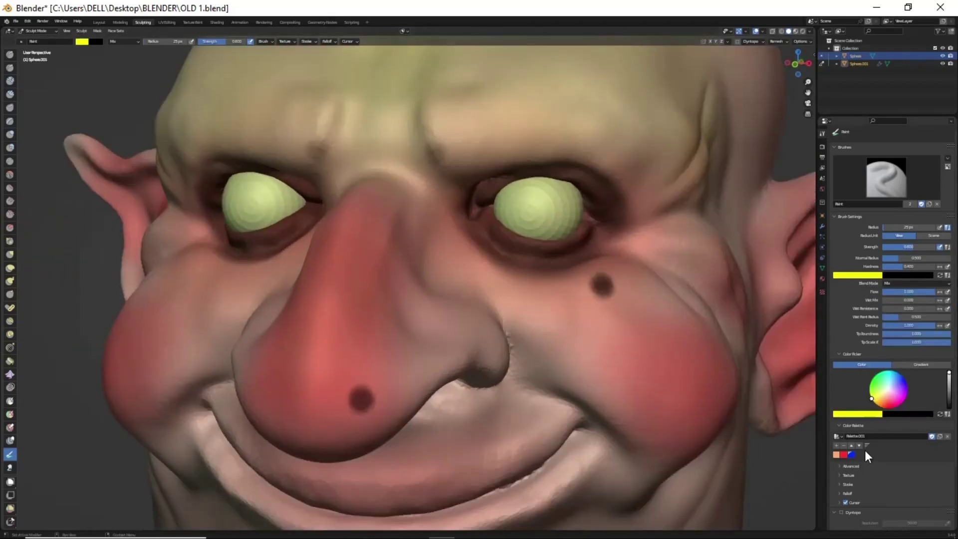
pyautogui.click(898, 283)
pyautogui.click(878, 297)
pyautogui.moveTo(560, 269); pyautogui.dragTo(506, 299, button='middle')
pyautogui.scroll(3, 506, 298)
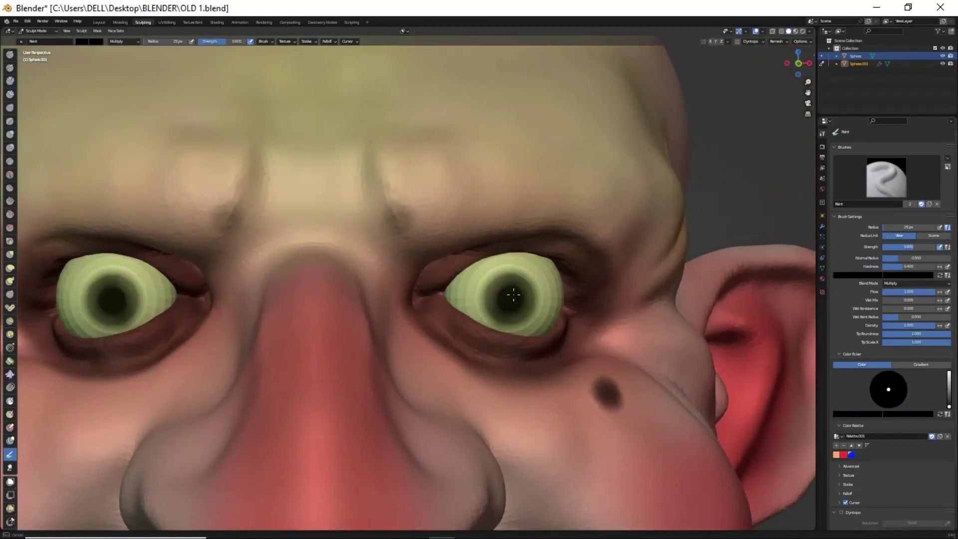
pyautogui.scroll(-5, 514, 306)
pyautogui.moveTo(622, 349); pyautogui.dragTo(530, 270, button='middle')
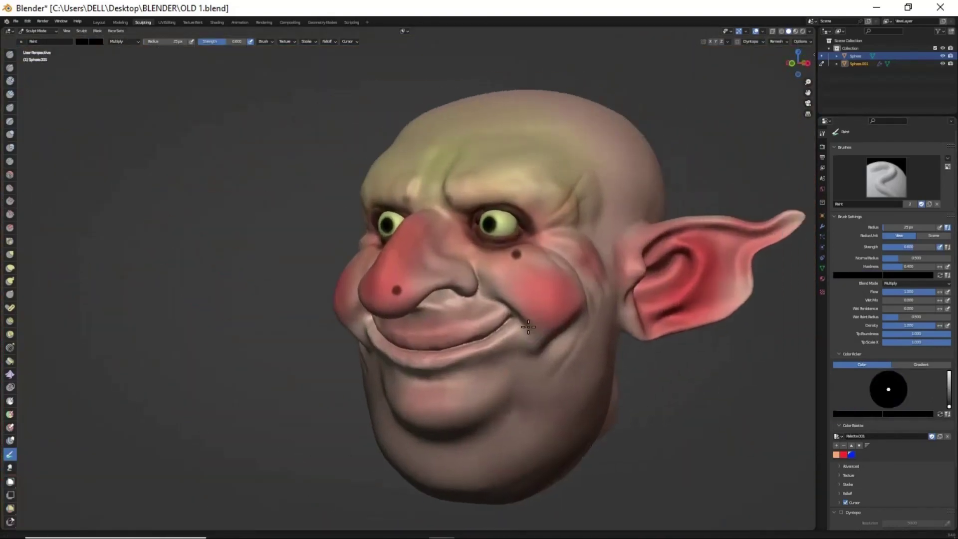
# Step: Switch back to the head object and check both profiles
pyautogui.hotkey('alt', 'q')
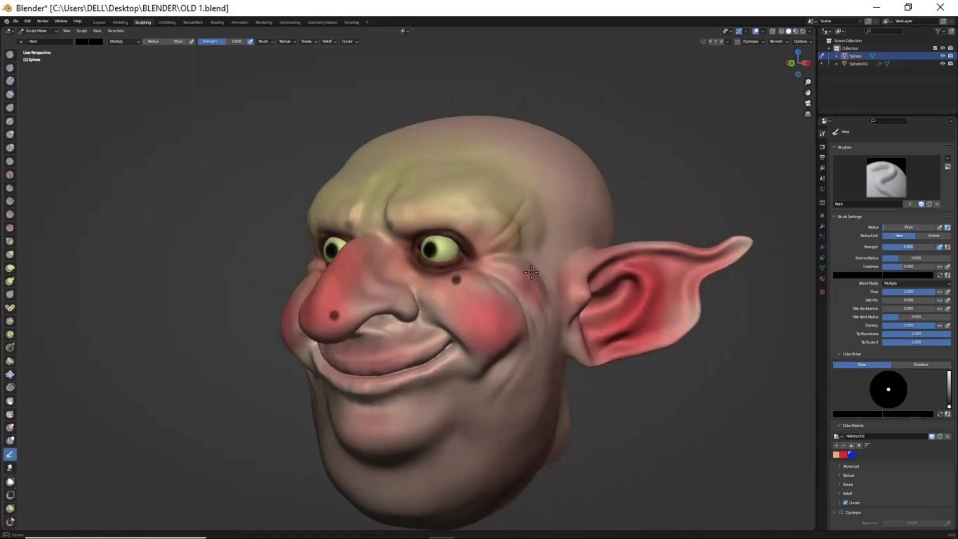
pyautogui.moveTo(415, 301)
pyautogui.mouseDown(button='middle')
pyautogui.moveTo(532, 364)
pyautogui.moveTo(325, 282)
pyautogui.moveTo(439, 364)
pyautogui.moveTo(396, 310)
pyautogui.moveTo(368, 343)
pyautogui.moveTo(477, 365)
pyautogui.mouseUp(button='middle')
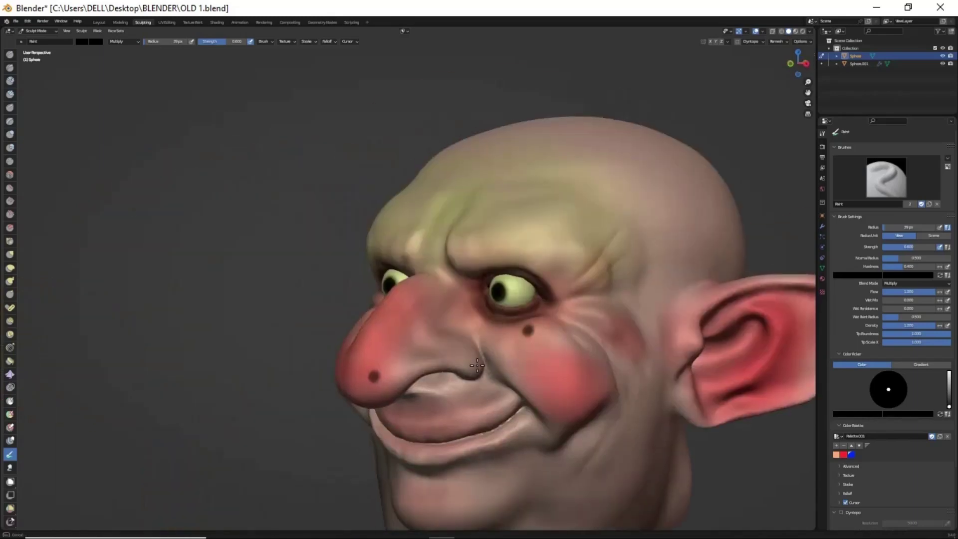
pyautogui.moveTo(587, 298)
pyautogui.mouseDown(button='middle')
pyautogui.moveTo(557, 329)
pyautogui.moveTo(556, 389)
pyautogui.moveTo(599, 406)
pyautogui.mouseUp(button='middle')
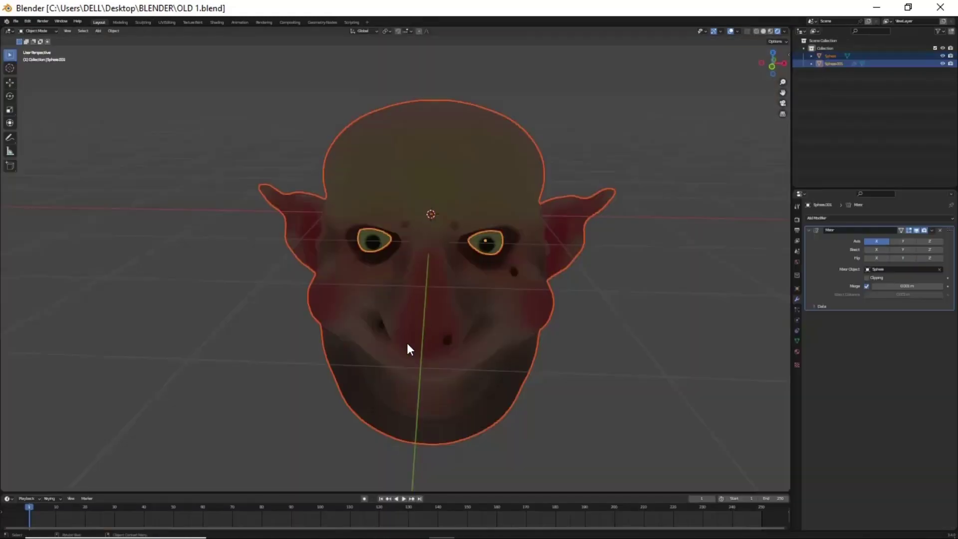
# Step: Add a point light to the scene
pyautogui.click(443, 101)
pyautogui.scroll(-5, 426, 286)
pyautogui.hotkey('shift', 'a')
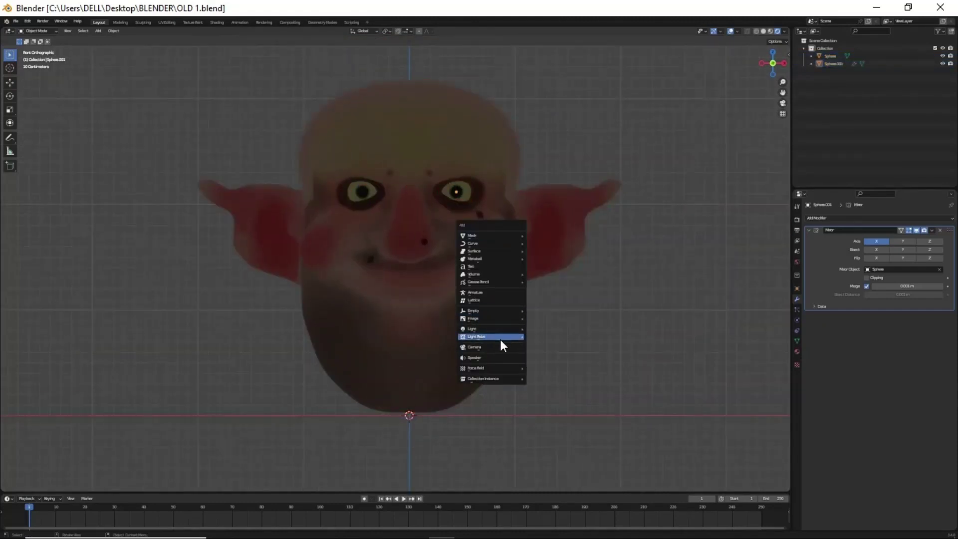
pyautogui.click(541, 328)
pyautogui.click(797, 319)
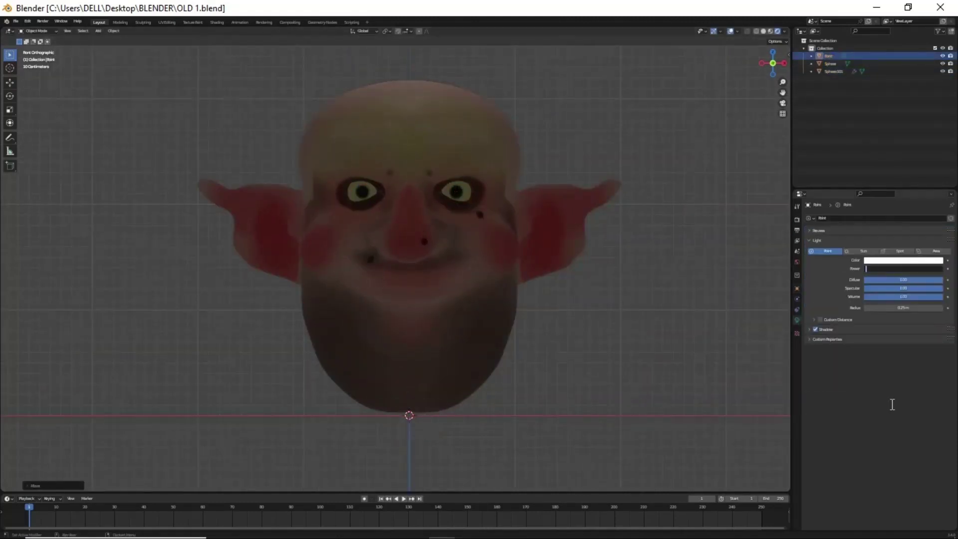
# Step: Place two light copies along Y and X, and make the world background black
pyautogui.hotkey('shift', 'd')
pyautogui.press('y')
pyautogui.click(435, 347)
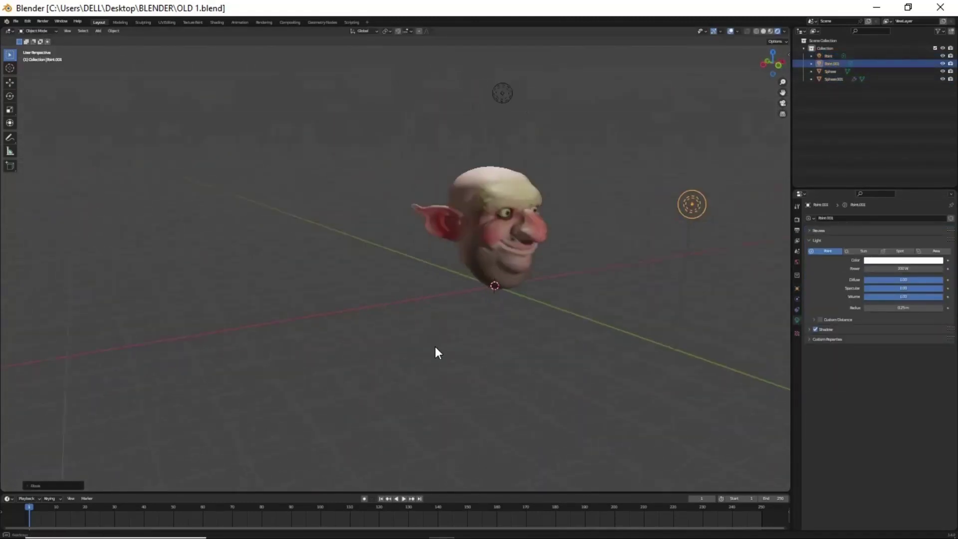
pyautogui.moveTo(436, 347); pyautogui.dragTo(580, 367, button='middle')
pyautogui.click(907, 266)
pyautogui.moveTo(939, 160); pyautogui.dragTo(938, 213)
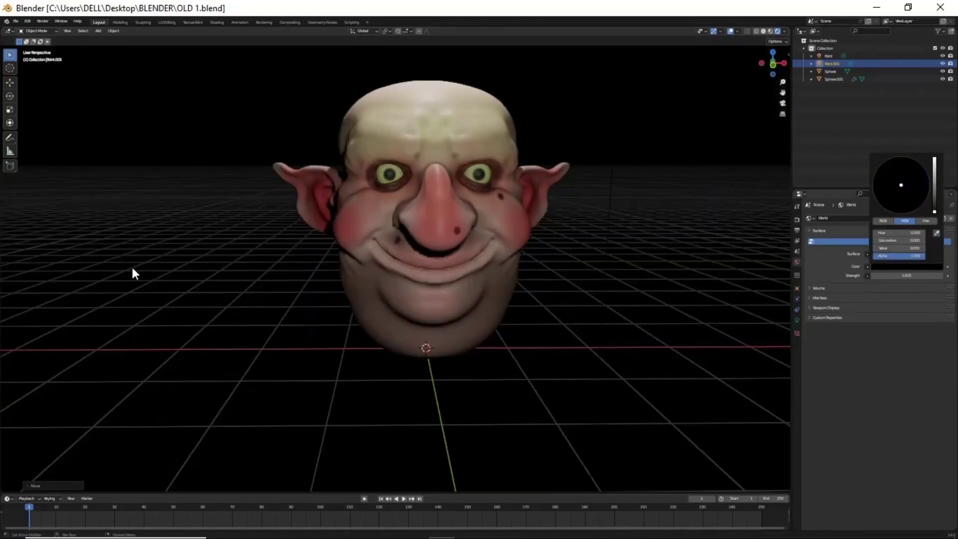
pyautogui.hotkey('shift', 'd')
pyautogui.press('x')
pyautogui.click(247, 299)
pyautogui.moveTo(248, 299)
pyautogui.mouseDown(button='middle')
pyautogui.moveTo(404, 301)
pyautogui.moveTo(465, 360)
pyautogui.moveTo(253, 396)
pyautogui.moveTo(265, 373)
pyautogui.moveTo(335, 344)
pyautogui.mouseUp(button='middle')
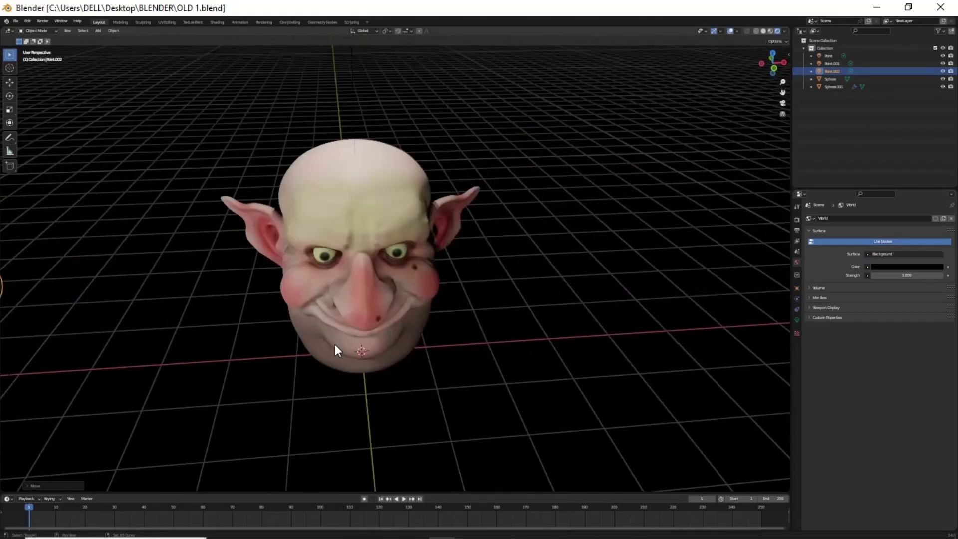
# Step: Place a fourth light along Y and set its colour to warm peach
pyautogui.hotkey('shift', 'd')
pyautogui.press('y')
pyautogui.click(112, 132)
pyautogui.moveTo(111, 132)
pyautogui.mouseDown(button='middle')
pyautogui.moveTo(403, 271)
pyautogui.moveTo(419, 270)
pyautogui.mouseUp(button='middle')
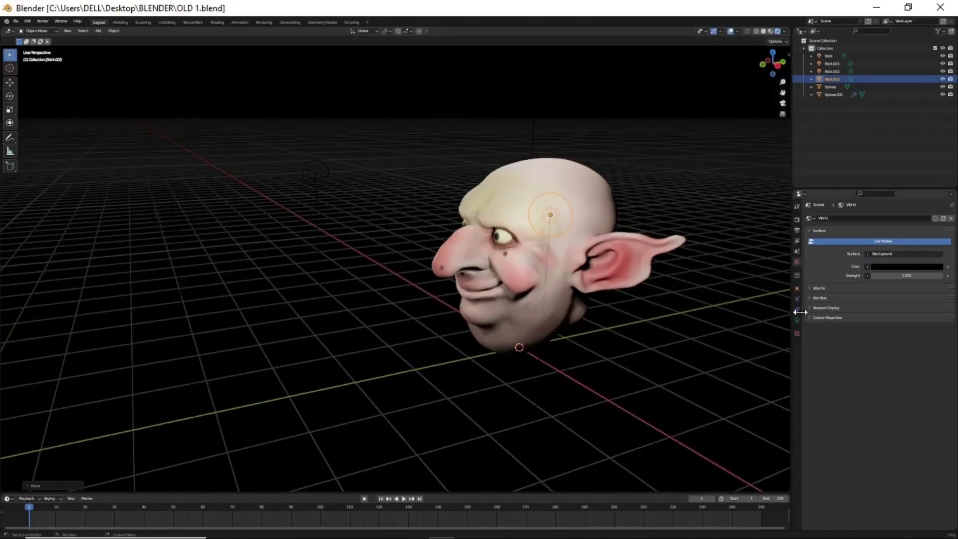
pyautogui.click(797, 319)
pyautogui.click(904, 260)
pyautogui.click(895, 200)
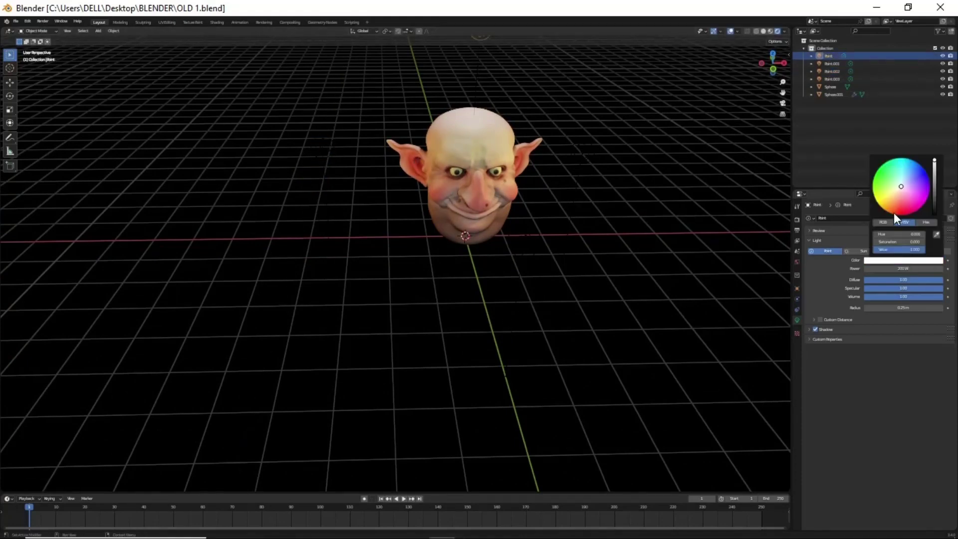
pyautogui.moveTo(779, 208); pyautogui.dragTo(723, 200, button='middle')
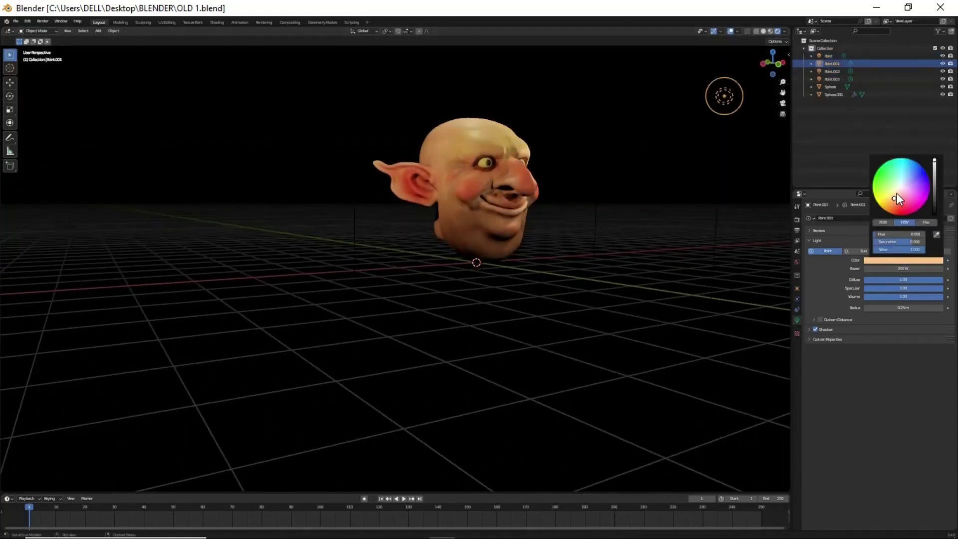
# Step: Add two more peach lights, one raised vertically and one along Y, then frame the head
pyautogui.hotkey('shift', 'd')
pyautogui.hotkey('shift', 'x')
pyautogui.press('z')
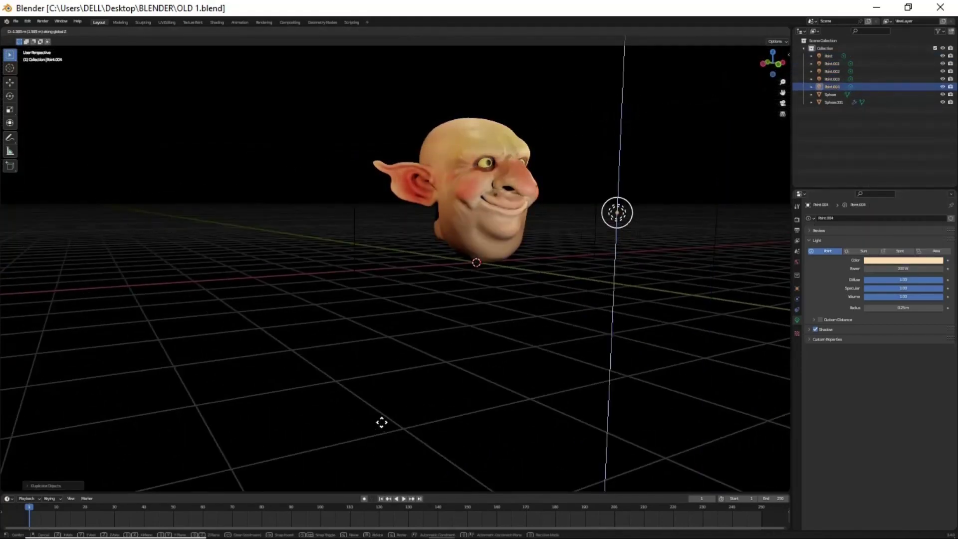
pyautogui.click(391, 107)
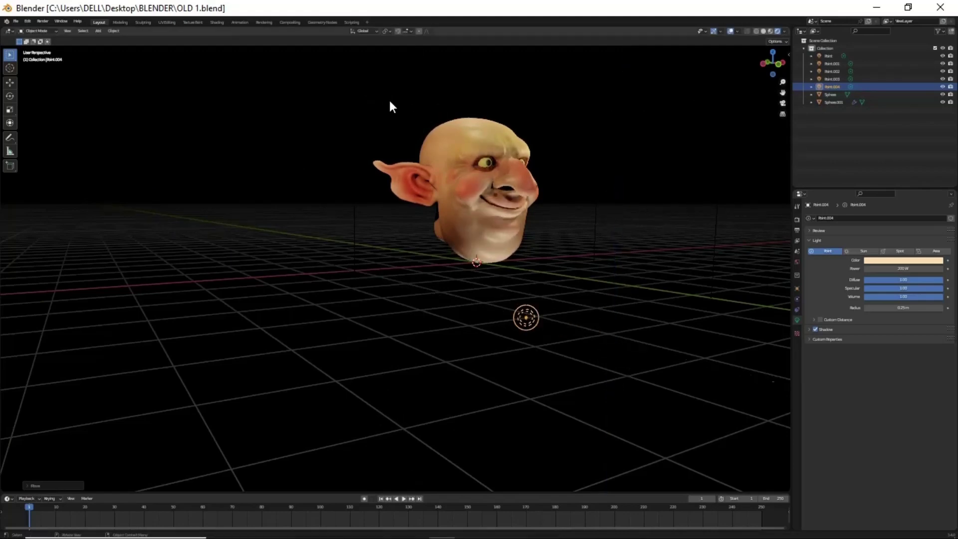
pyautogui.hotkey('shift', 'd')
pyautogui.press('y')
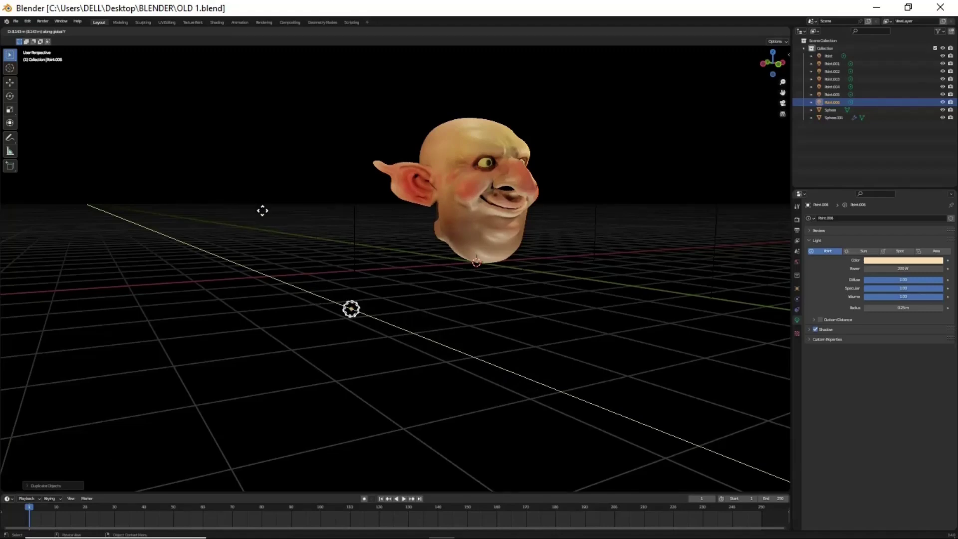
pyautogui.press('g')
pyautogui.press('y')
pyautogui.moveTo(414, 227)
pyautogui.mouseDown(button='middle')
pyautogui.moveTo(501, 247)
pyautogui.moveTo(499, 210)
pyautogui.mouseUp(button='middle')
pyautogui.click(545, 278)
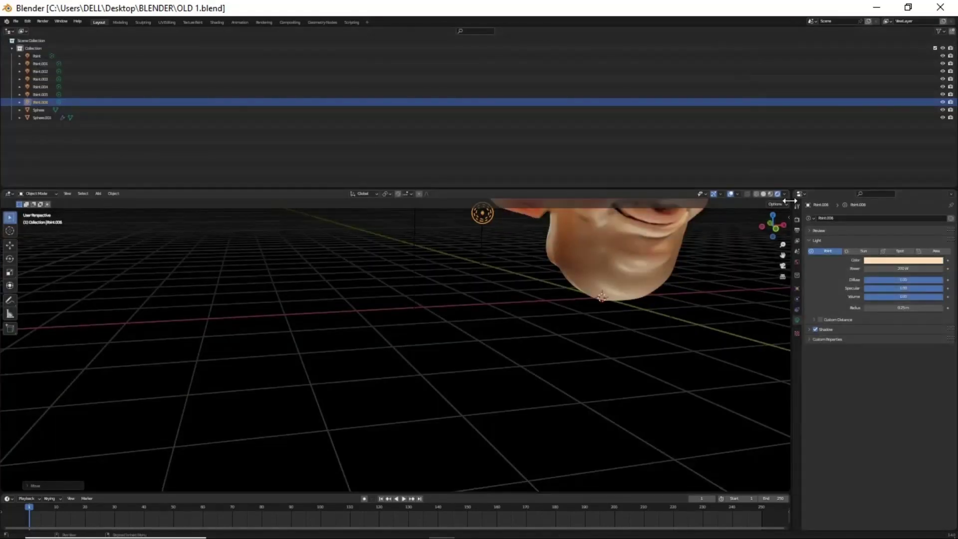
pyautogui.moveTo(809, 190); pyautogui.dragTo(807, 35)
pyautogui.moveTo(614, 309)
pyautogui.mouseDown(button='middle')
pyautogui.moveTo(647, 343)
pyautogui.moveTo(547, 359)
pyautogui.moveTo(216, 321)
pyautogui.moveTo(573, 342)
pyautogui.mouseUp(button='middle')
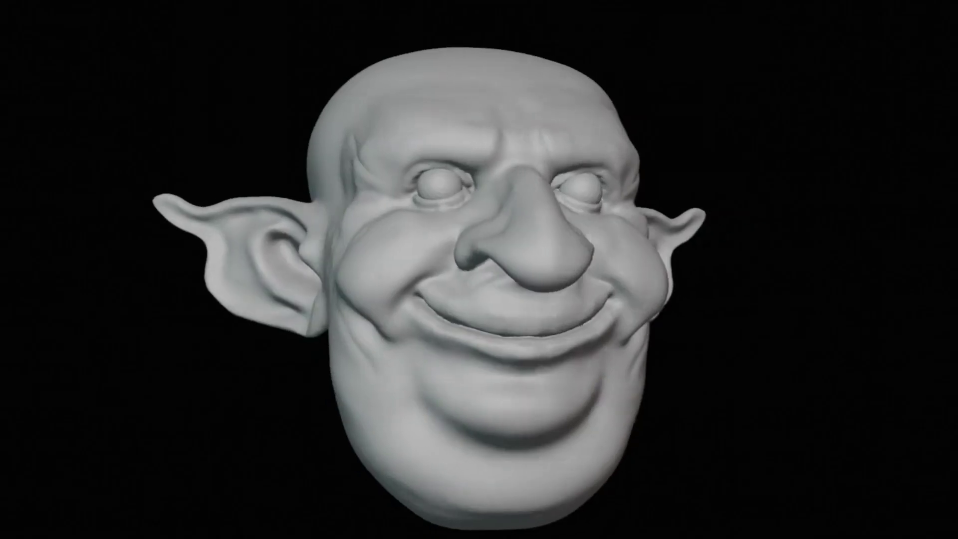